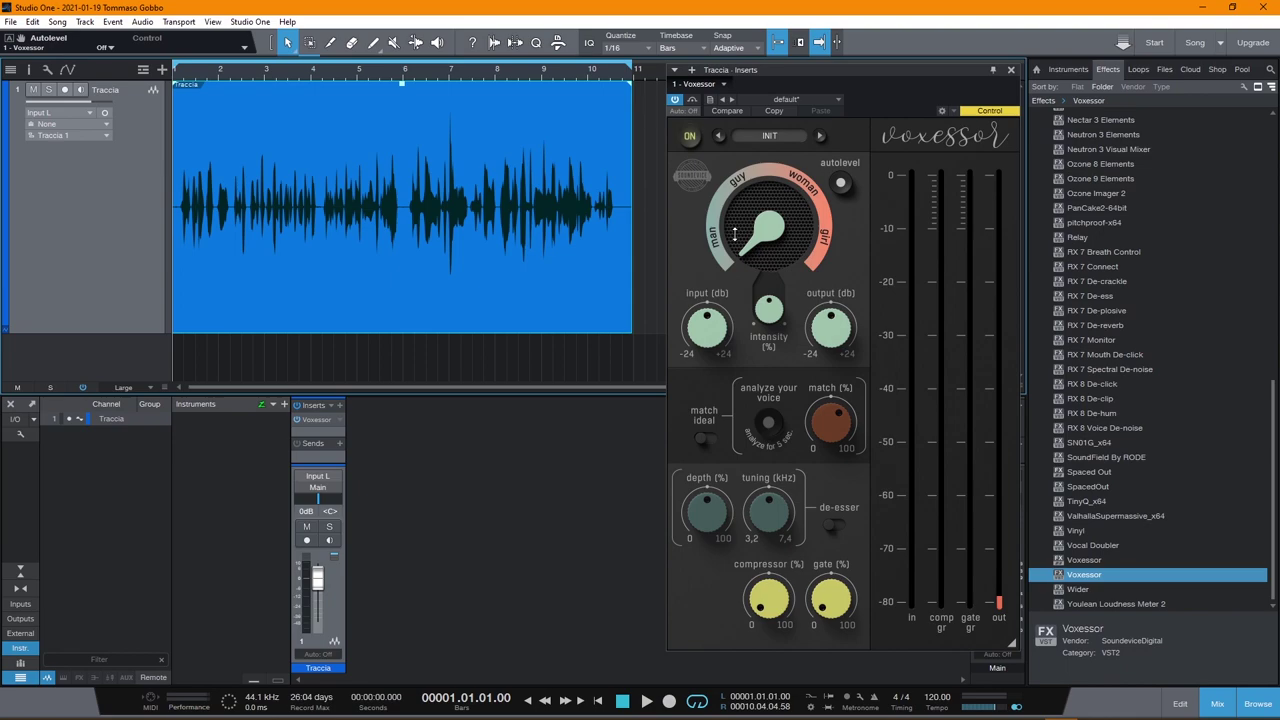
# - Enable autolevel in Voxessor and play the vocal clip with it active
pyautogui.press('space')
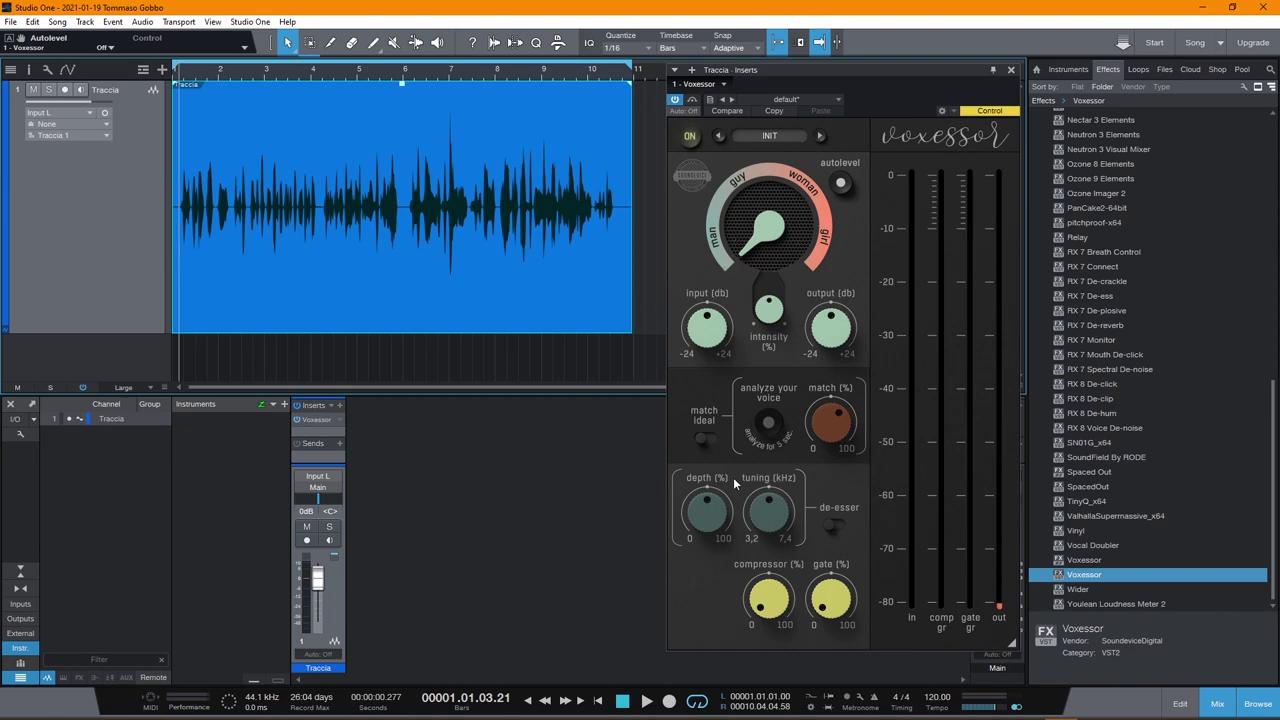
pyautogui.click(842, 186)
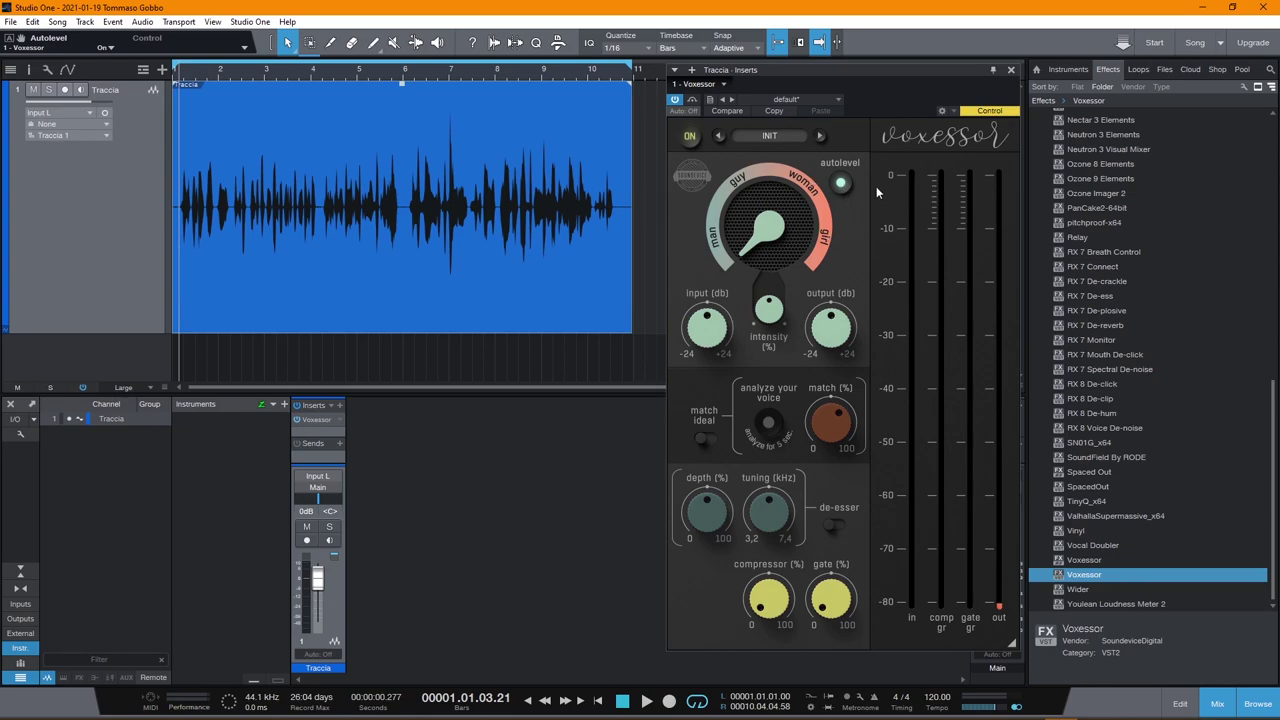
pyautogui.press('space')
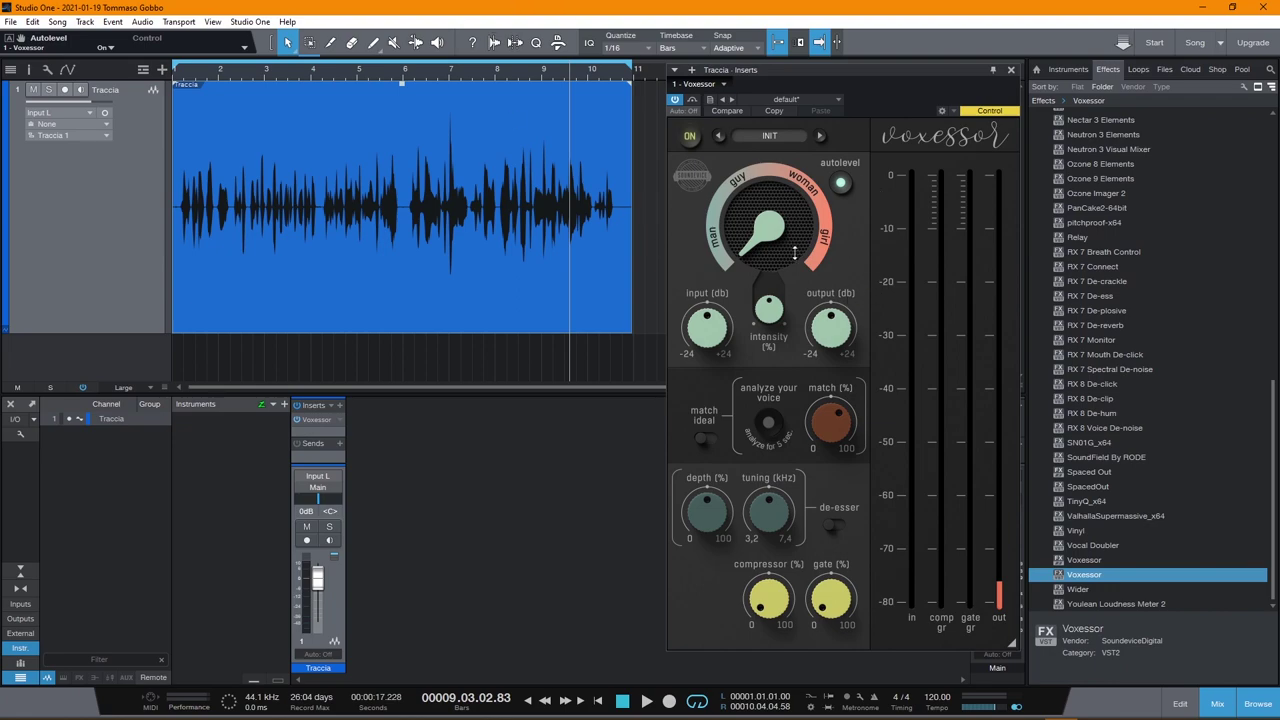
# - Try the voice mode dial at Woman, 62% Girl while the vocal plays
pyautogui.press('space')
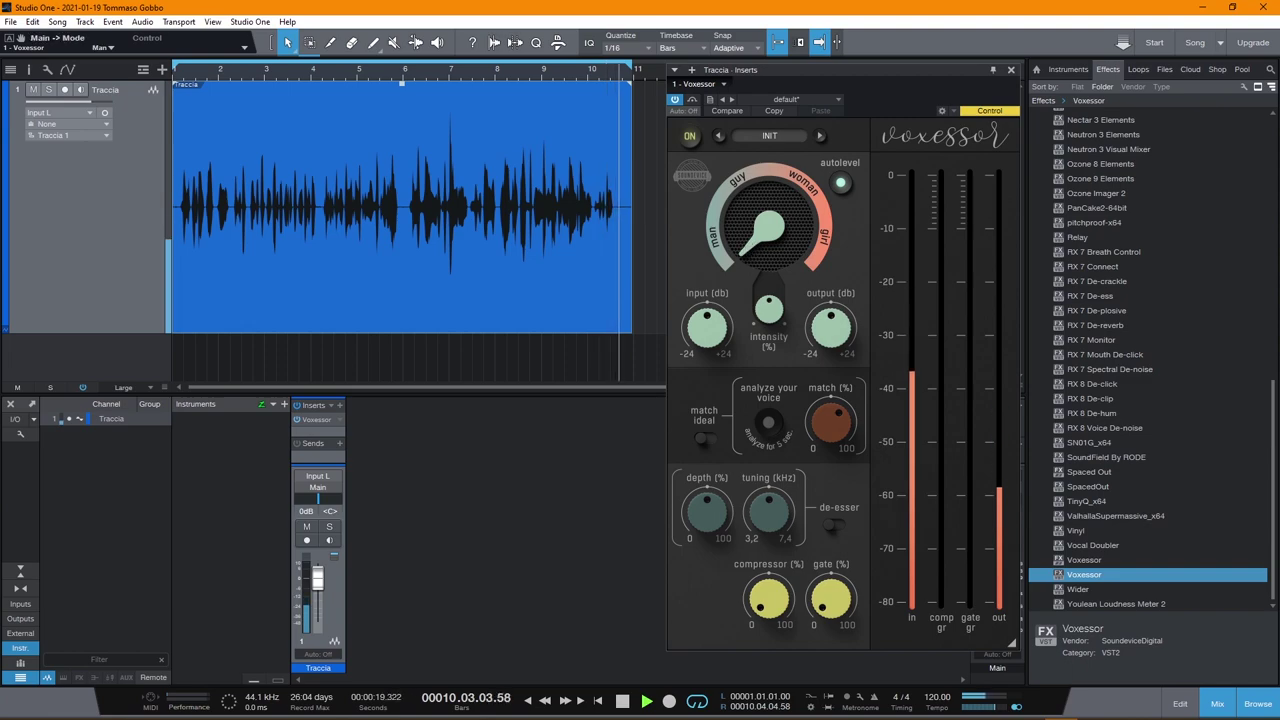
pyautogui.moveTo(746, 250); pyautogui.dragTo(744, 166)
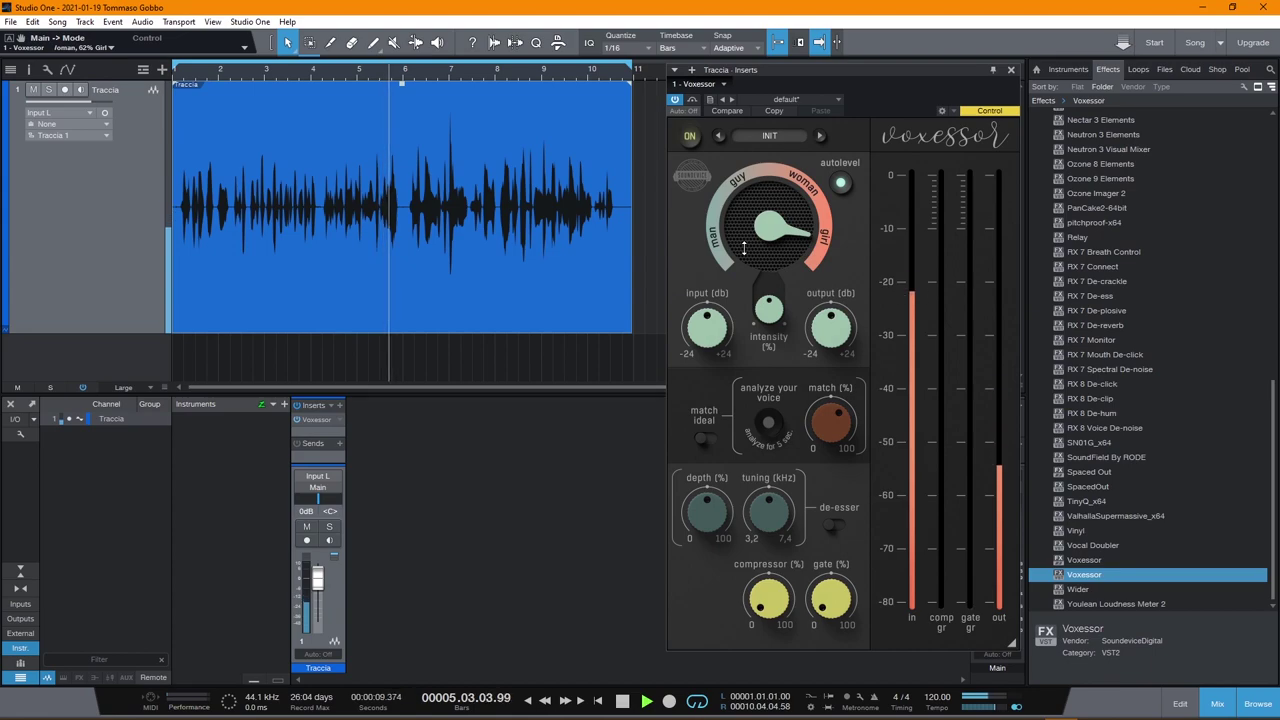
pyautogui.press('space')
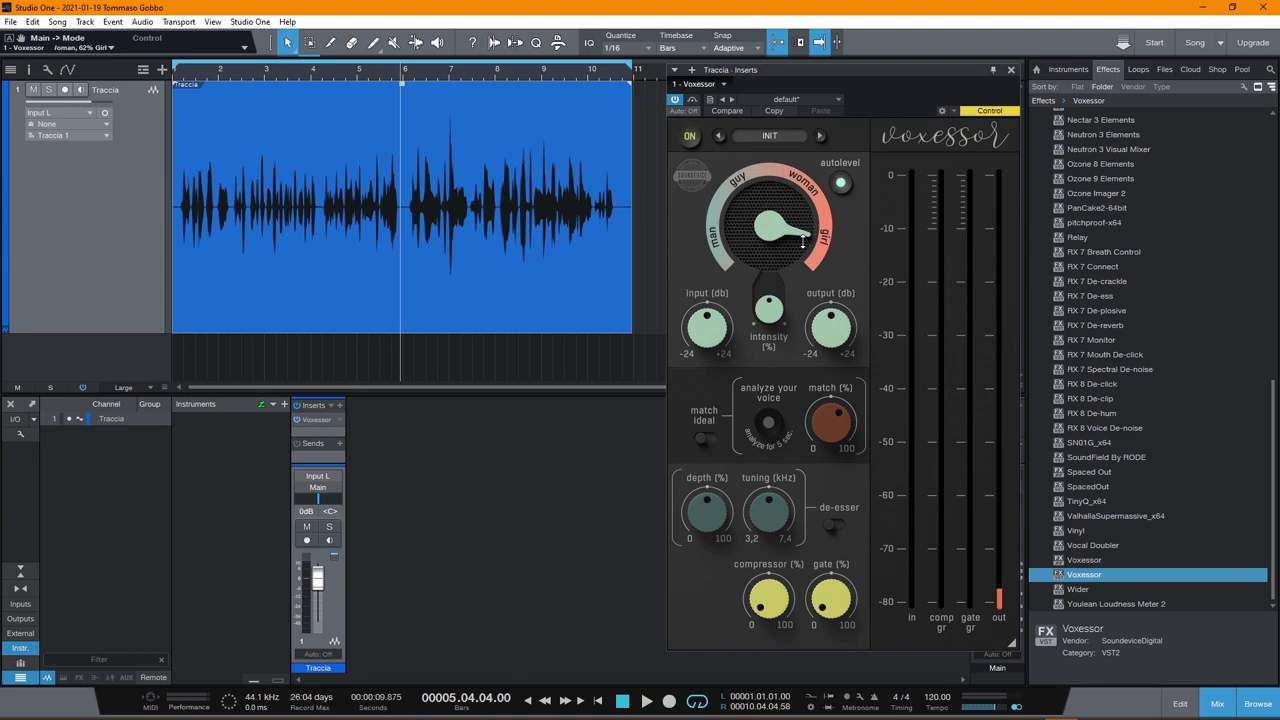
# - Set the voice mode dial to Man, 38% Guy and audition the vocal from the start of the clip
pyautogui.moveTo(806, 234); pyautogui.dragTo(750, 248)
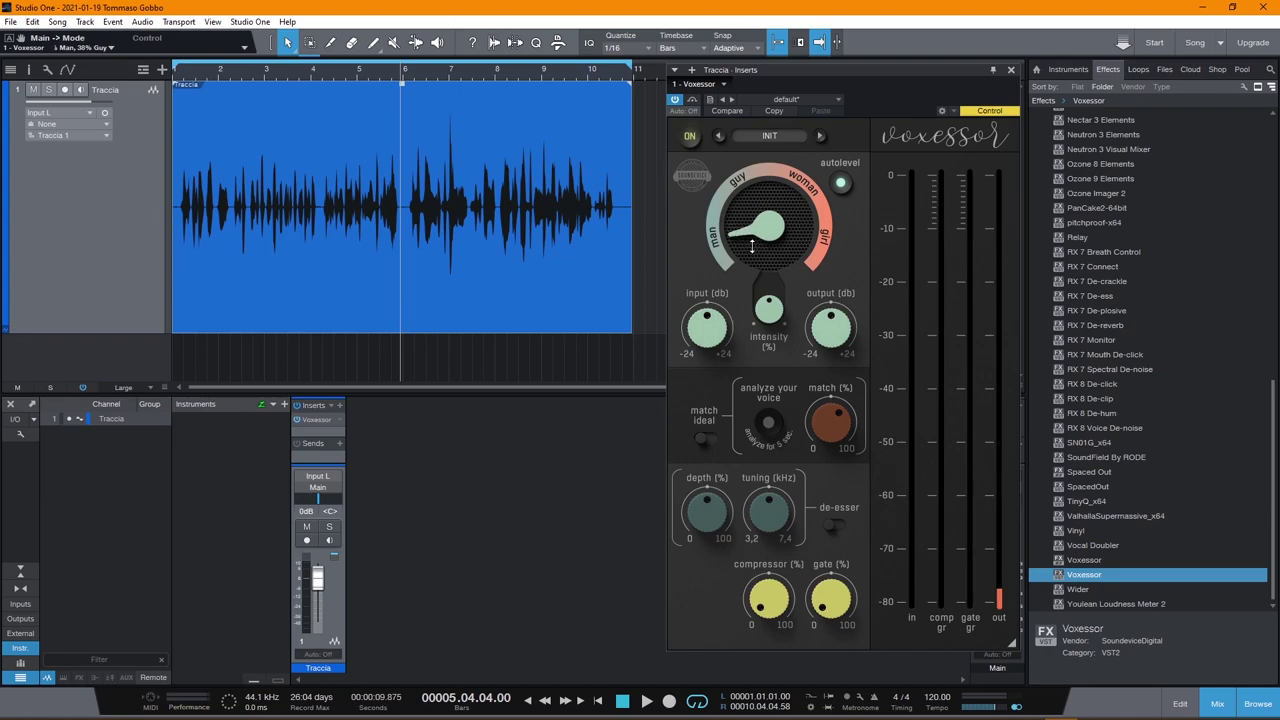
pyautogui.press('space')
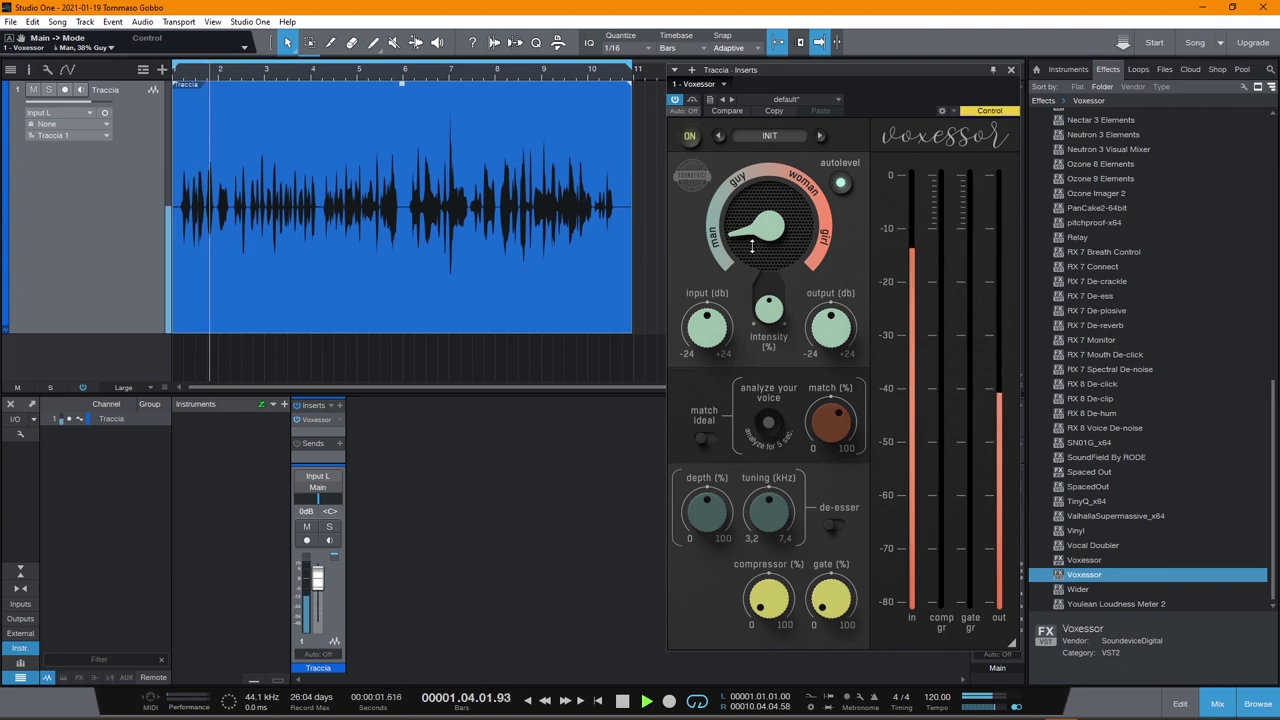
pyautogui.press('space')
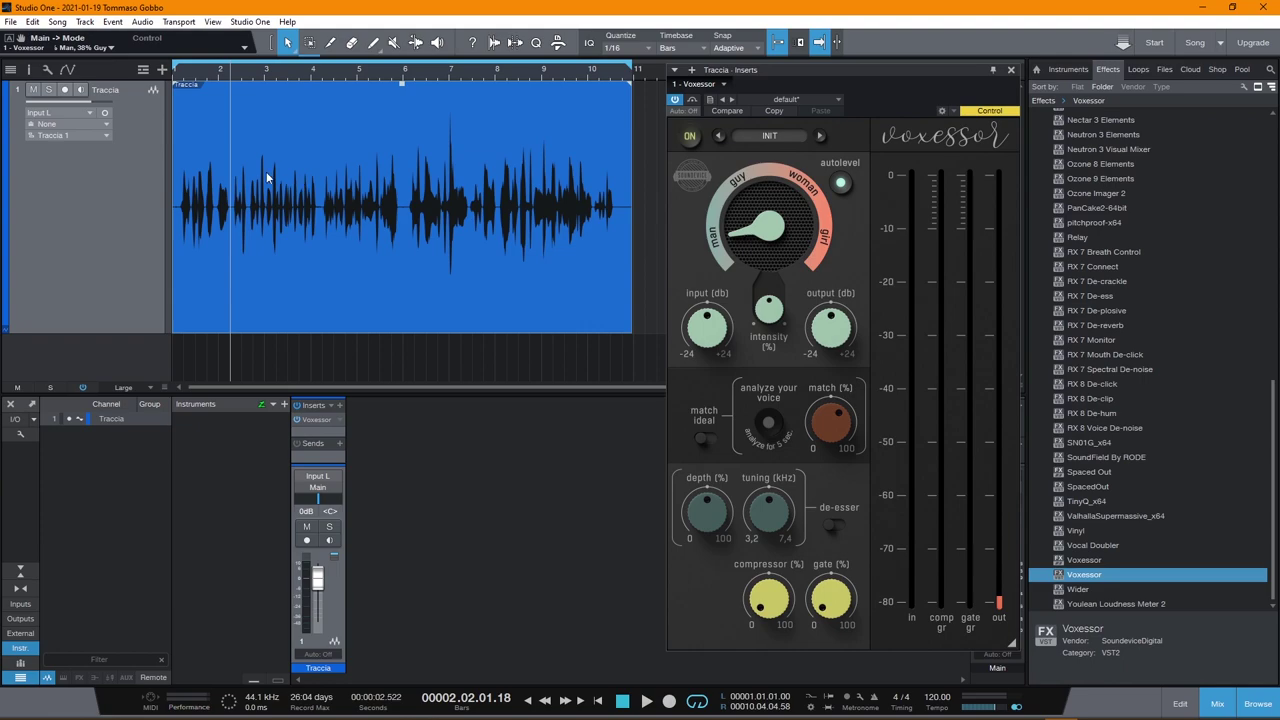
pyautogui.press('space')
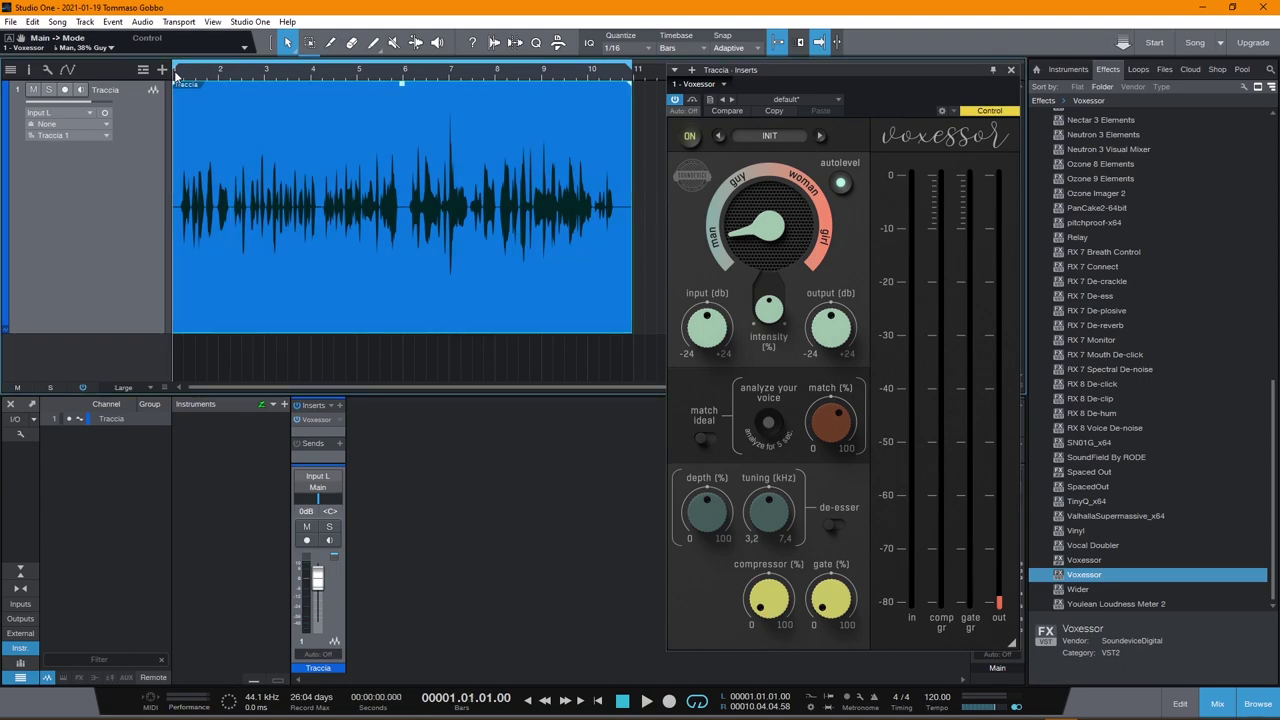
pyautogui.press('space')
pyautogui.press('space')
# - Enable match ideal and run the voice analysis while the vocal plays
pyautogui.click(706, 443)
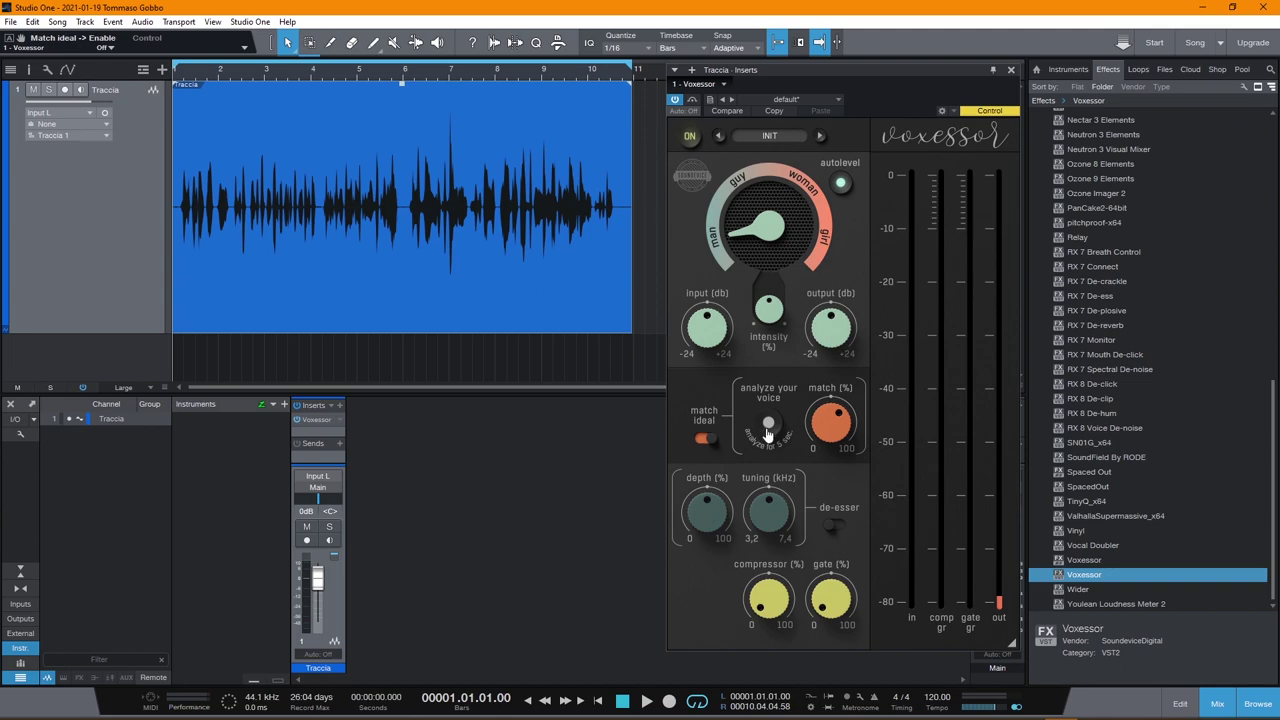
pyautogui.click(769, 426)
pyautogui.press('space')
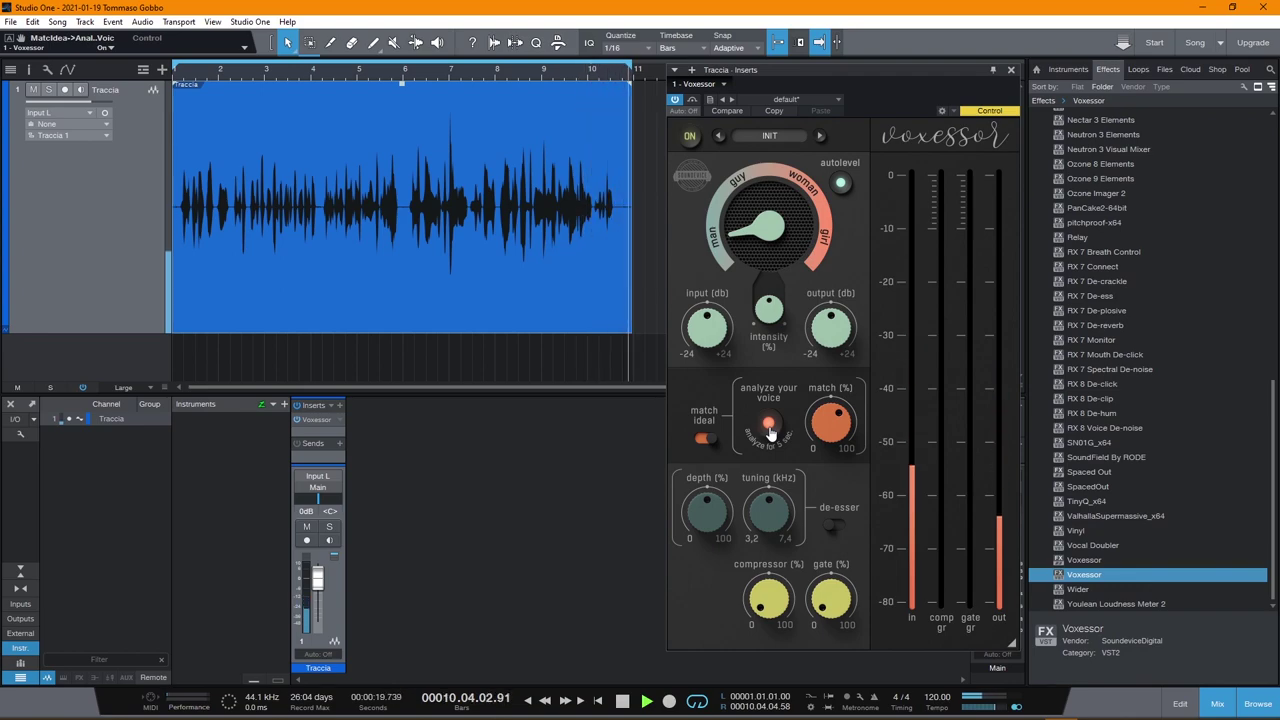
# - Compare the vocal with Voxessor bypassed and active during playback
pyautogui.click(690, 137)
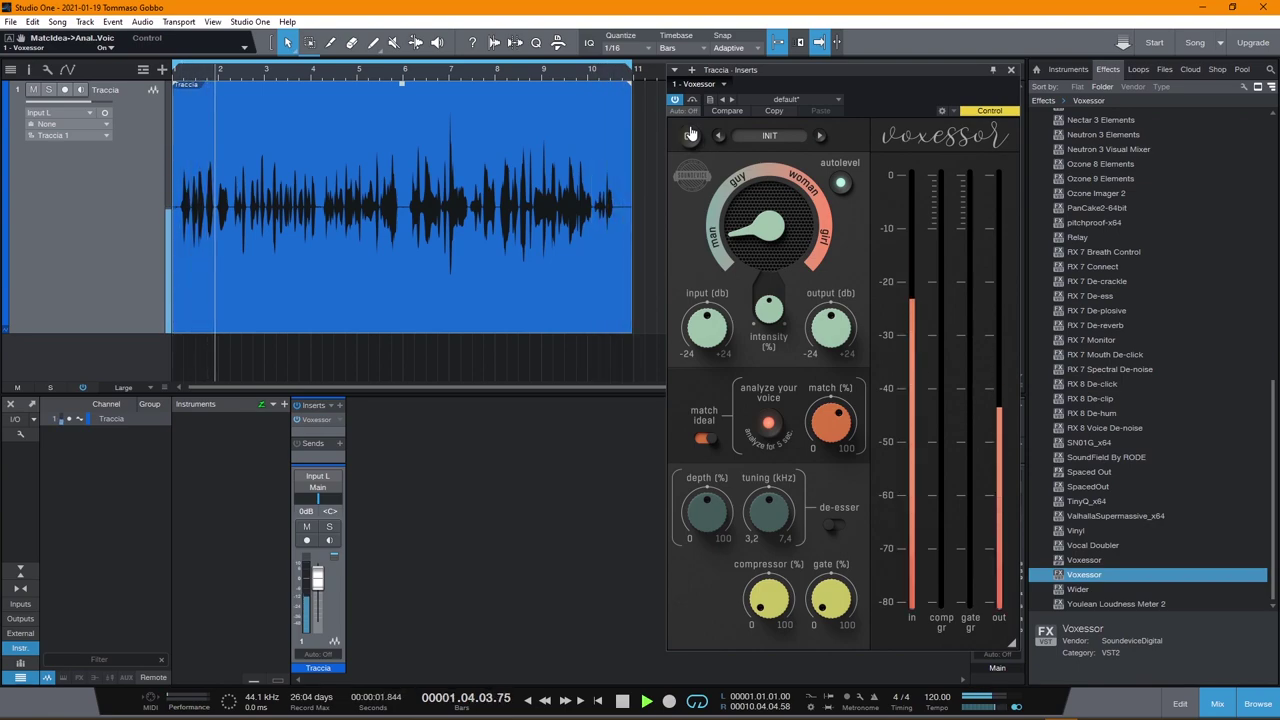
pyautogui.click(690, 134)
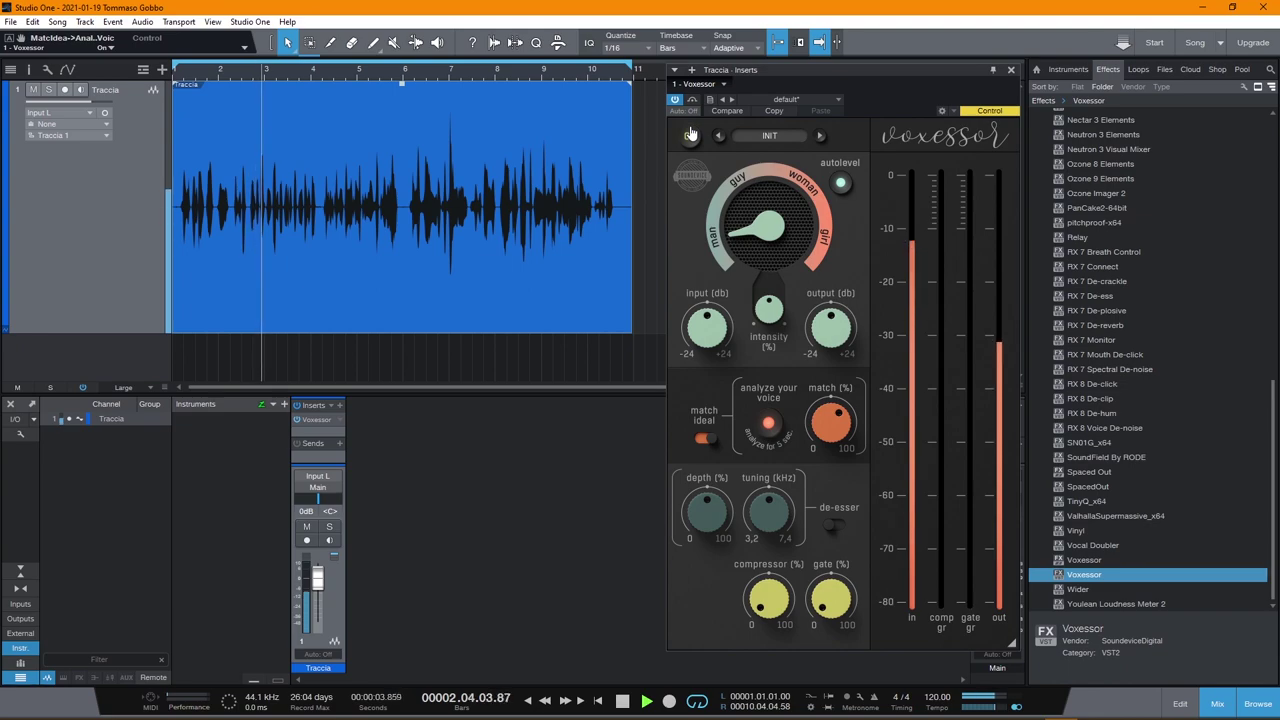
pyautogui.press('space')
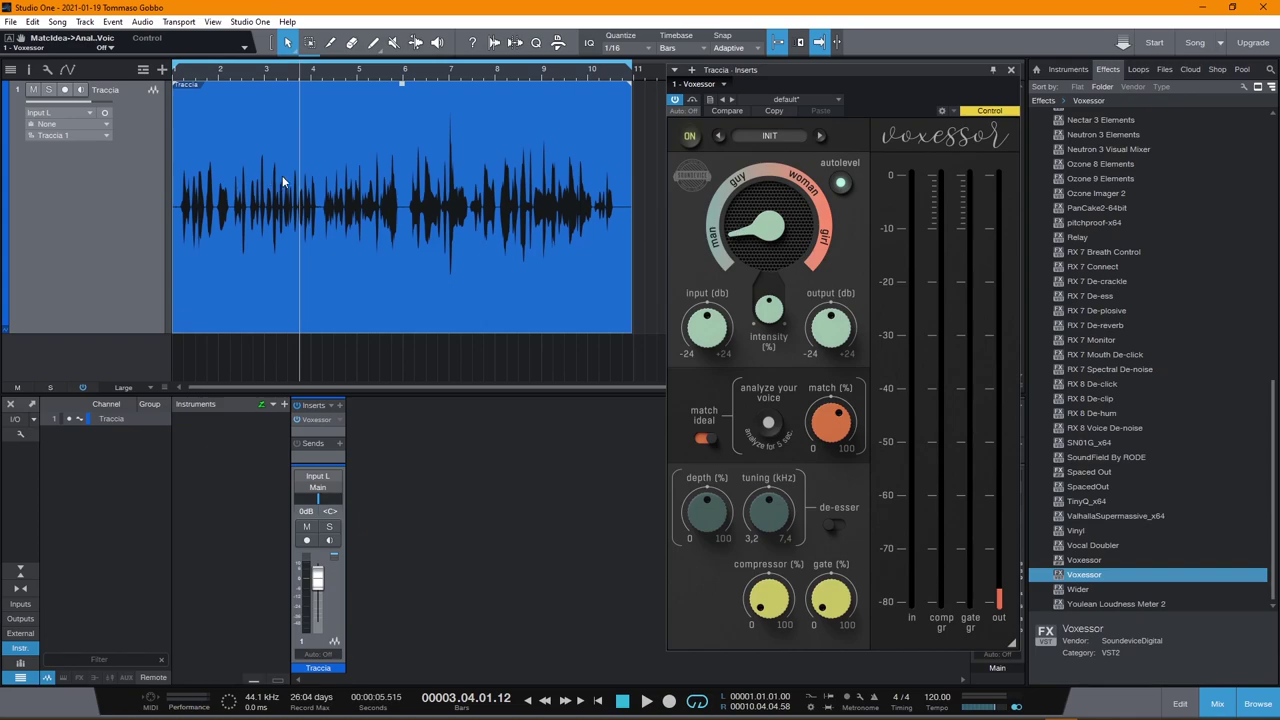
# - Examine and play the loud waveform peak at bar 7 of the vocal clip
pyautogui.click(434, 82)
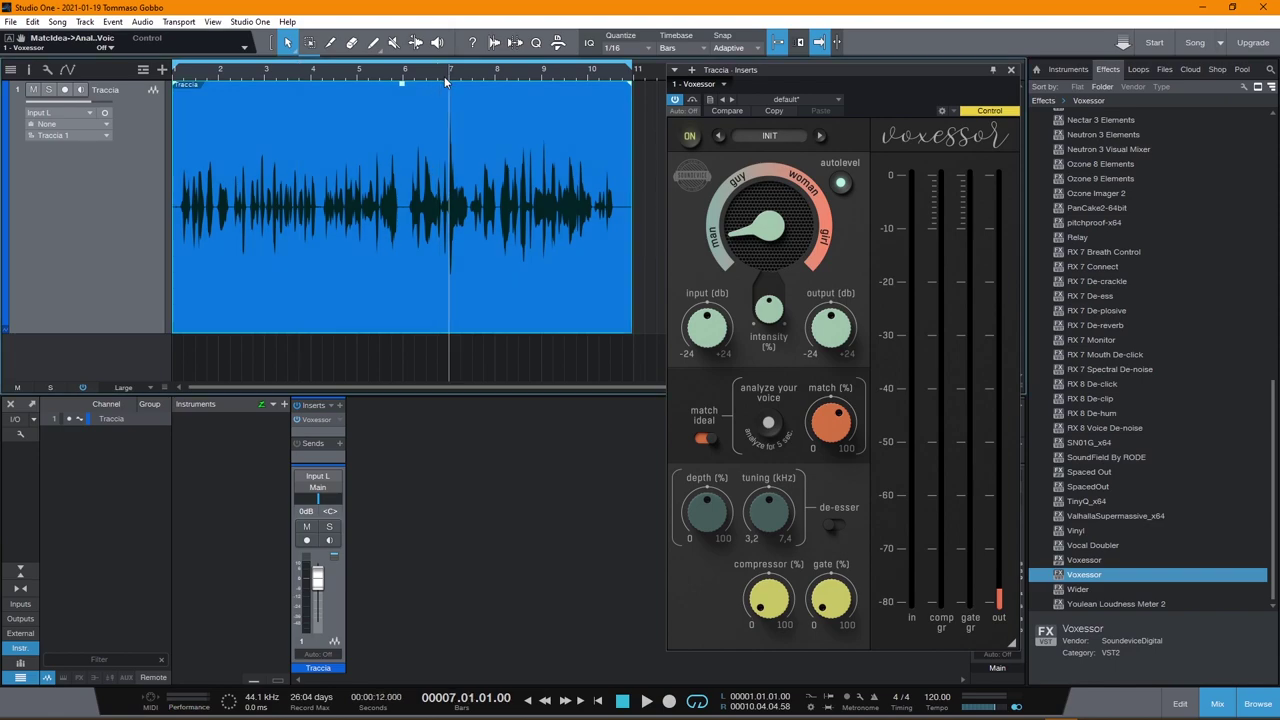
pyautogui.moveTo(446, 82); pyautogui.dragTo(430, 215)
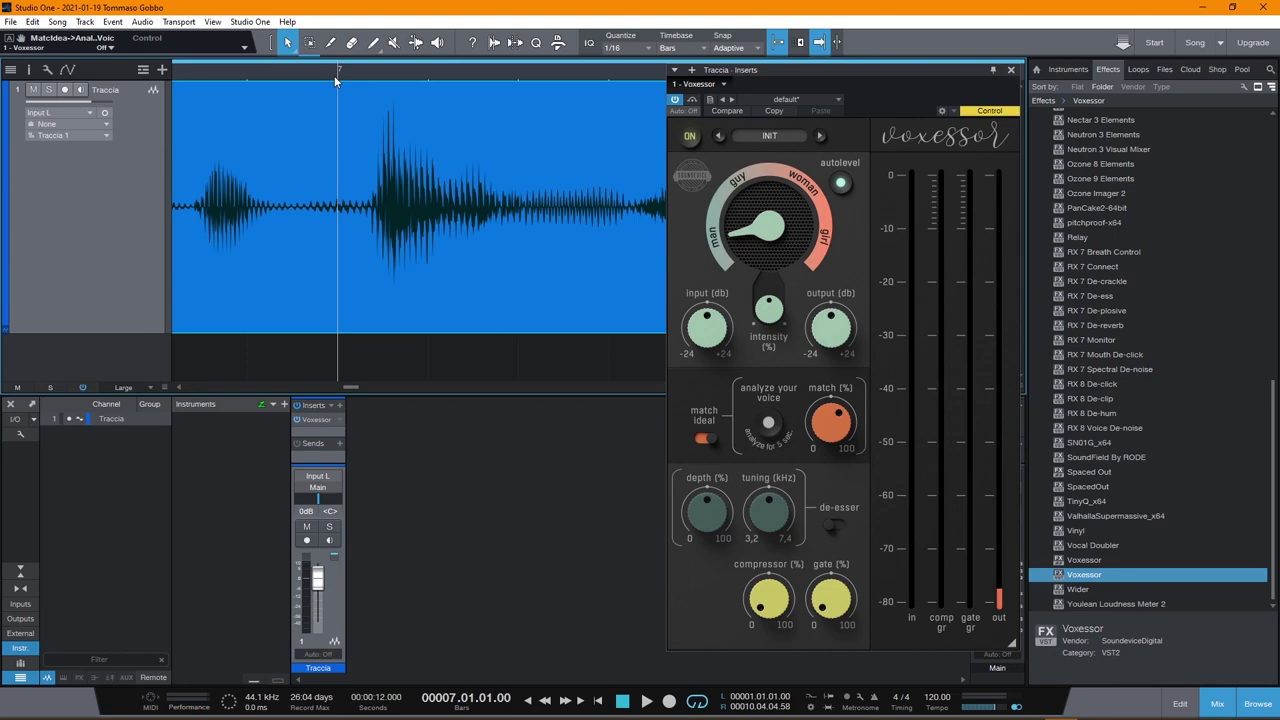
pyautogui.press('space')
pyautogui.press('space')
pyautogui.scroll(-5, 372, 184)
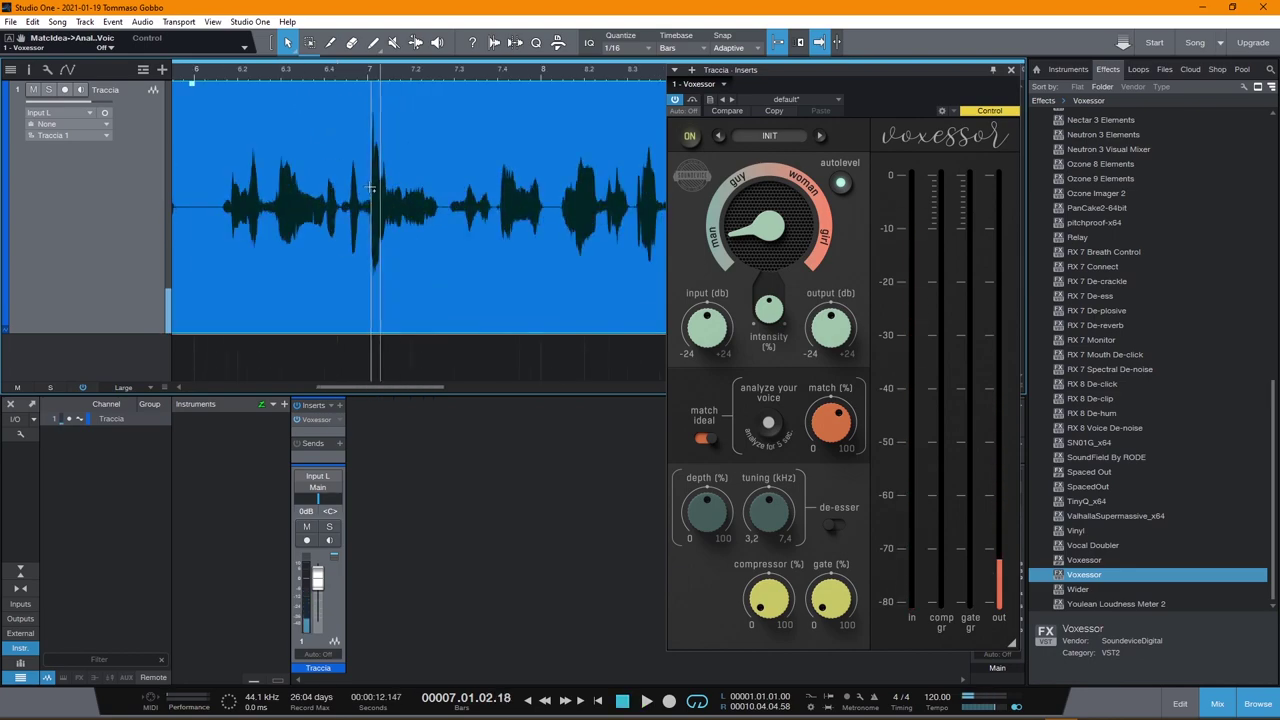
# - Audition the vocal passage that starts just after bar 6 several times
pyautogui.click(311, 74)
pyautogui.press('space')
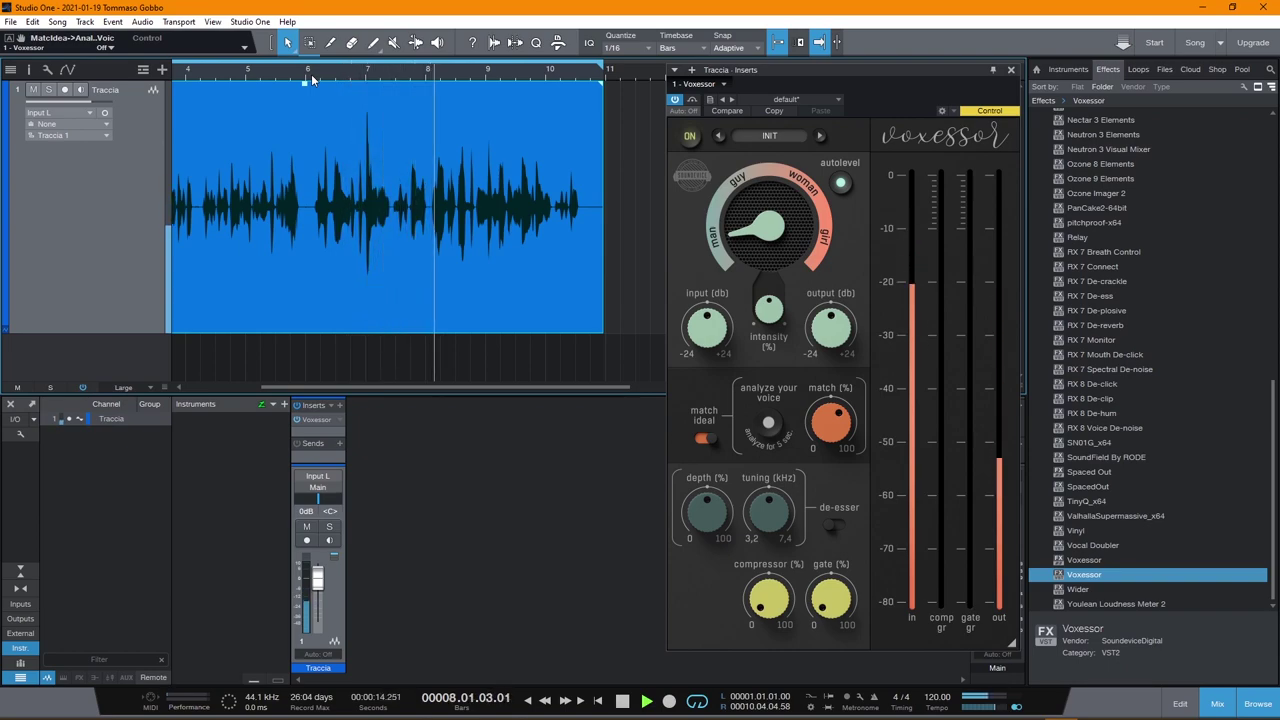
pyautogui.click(312, 74)
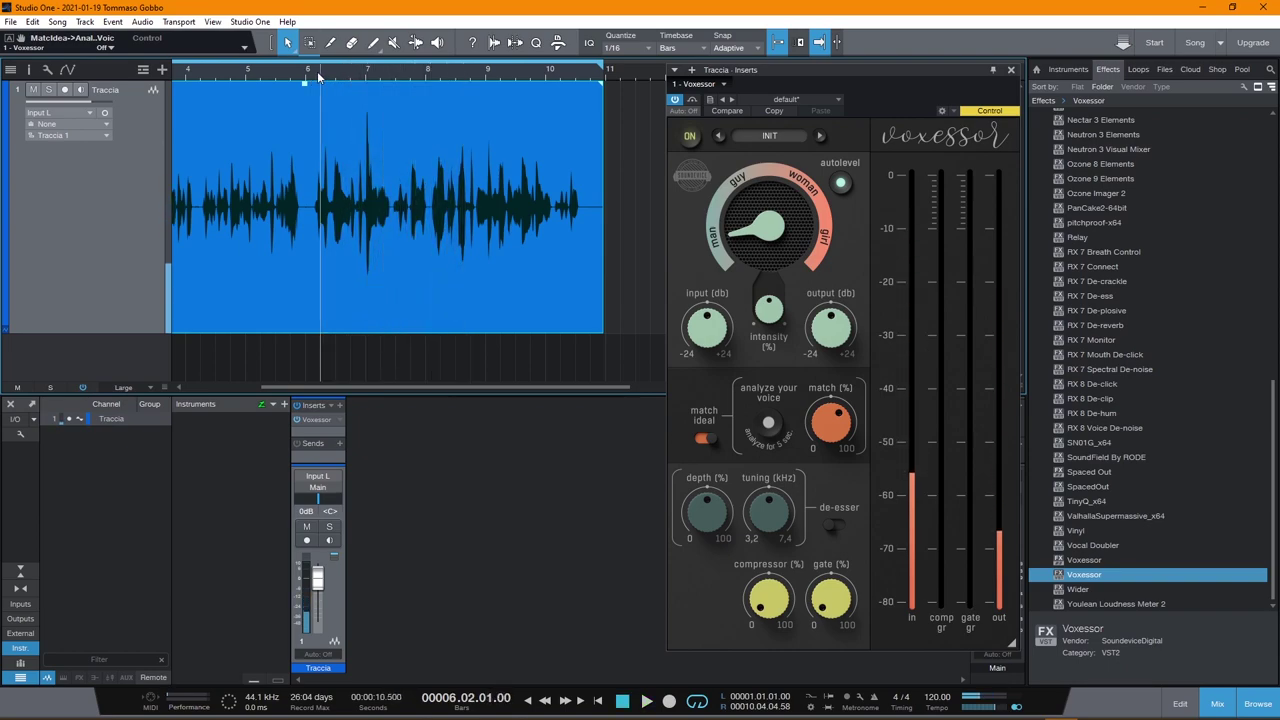
pyautogui.click(312, 74)
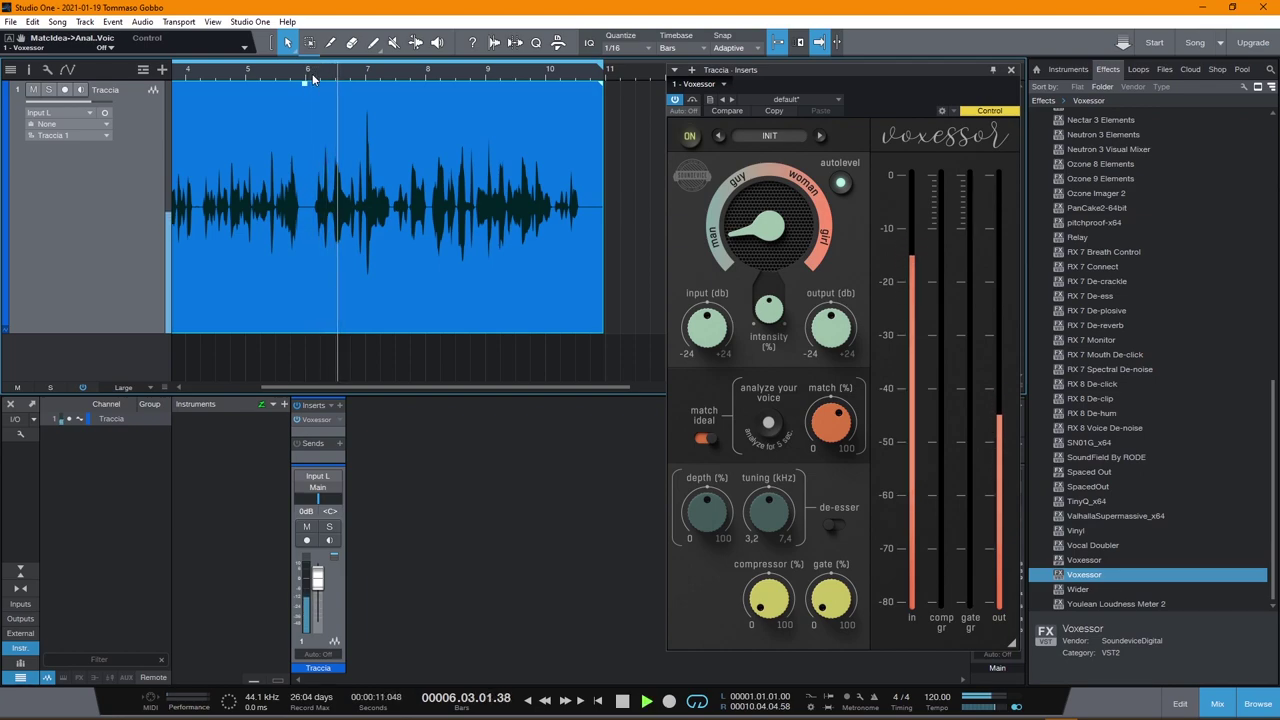
pyautogui.press('space')
pyautogui.click(316, 73)
pyautogui.press('space')
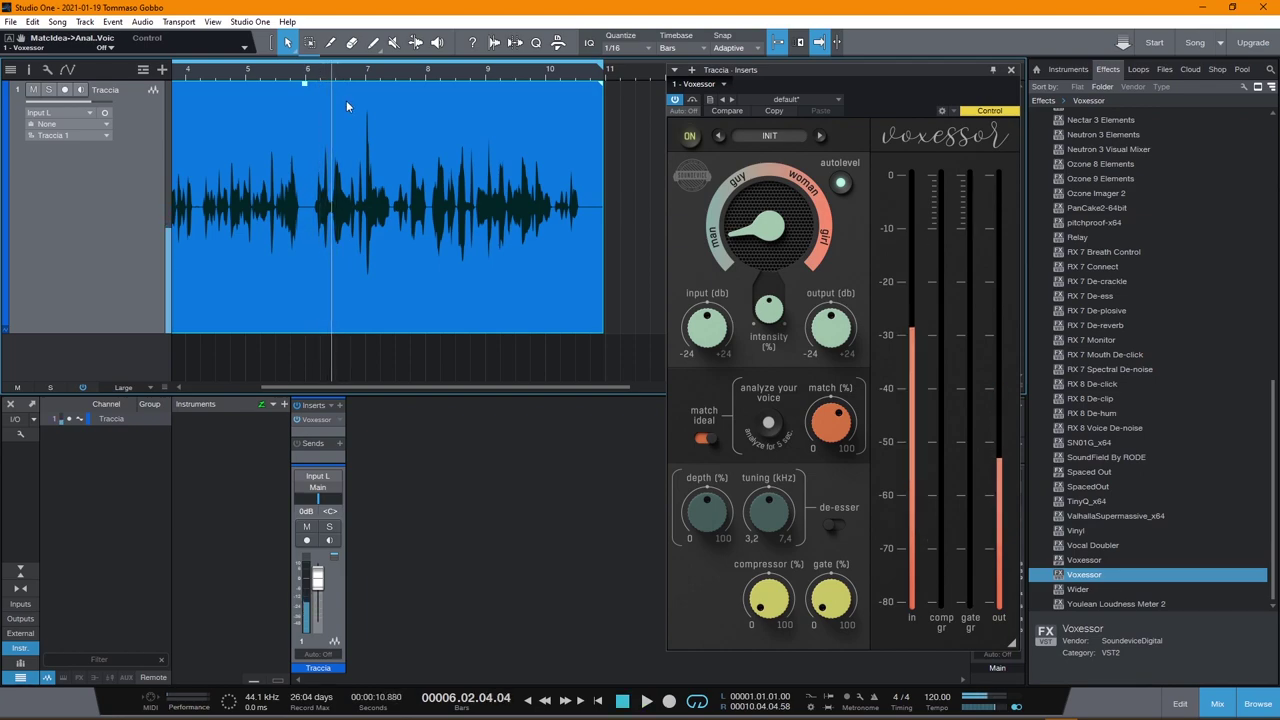
pyautogui.press('space')
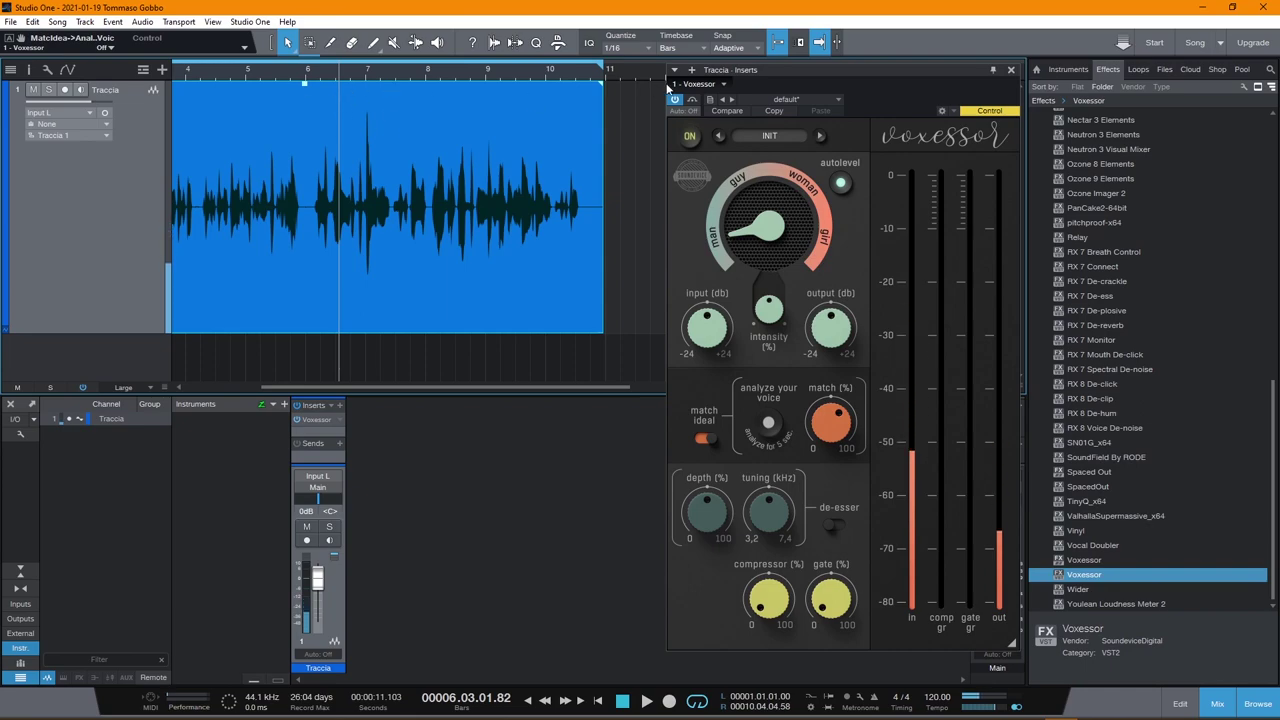
# - Play the passage with the loop range set from bar 6 to 6.3, and return the loop range to the whole clip
pyautogui.moveTo(558, 75); pyautogui.dragTo(512, 66)
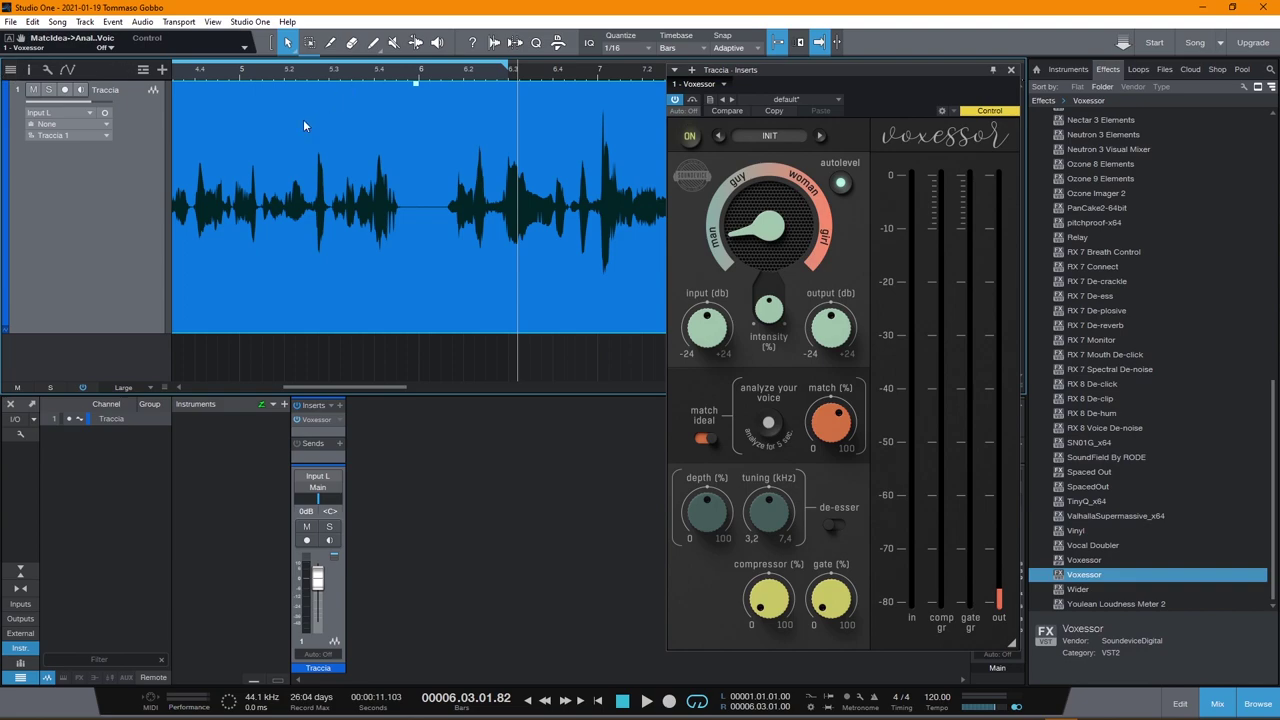
pyautogui.scroll(-5, 302, 129)
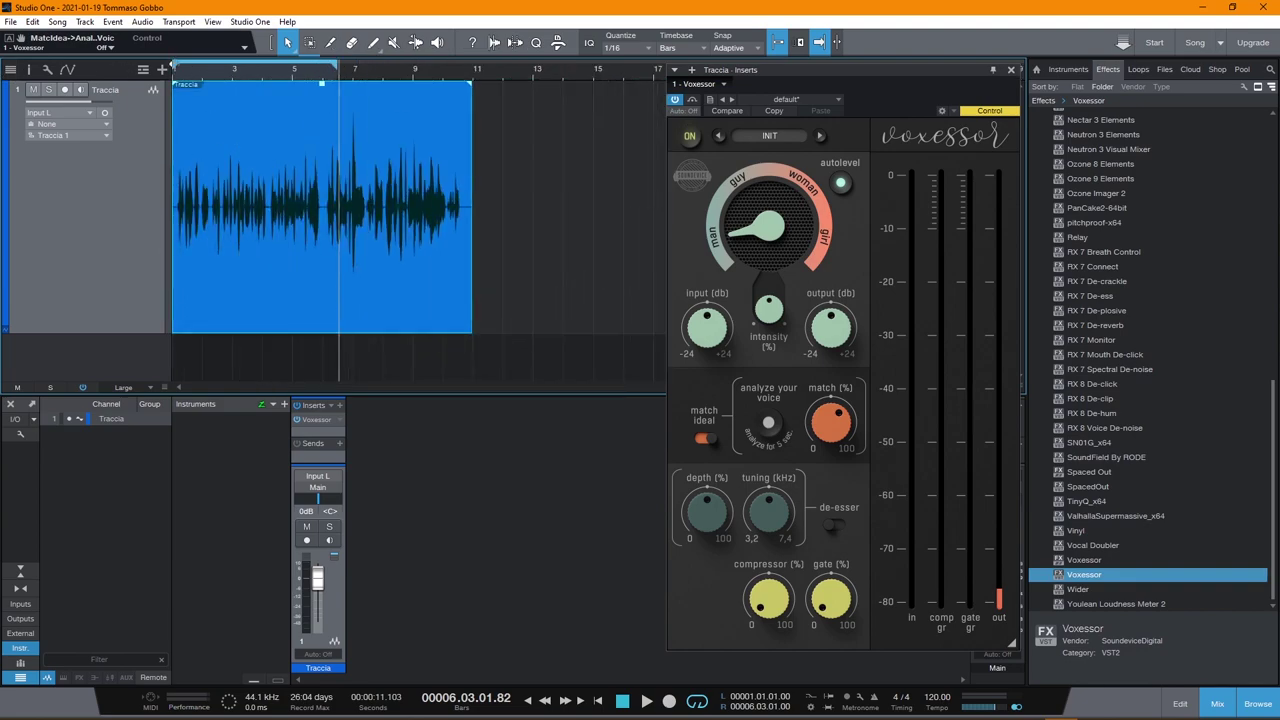
pyautogui.moveTo(172, 65); pyautogui.dragTo(322, 66)
pyautogui.scroll(2, 340, 192)
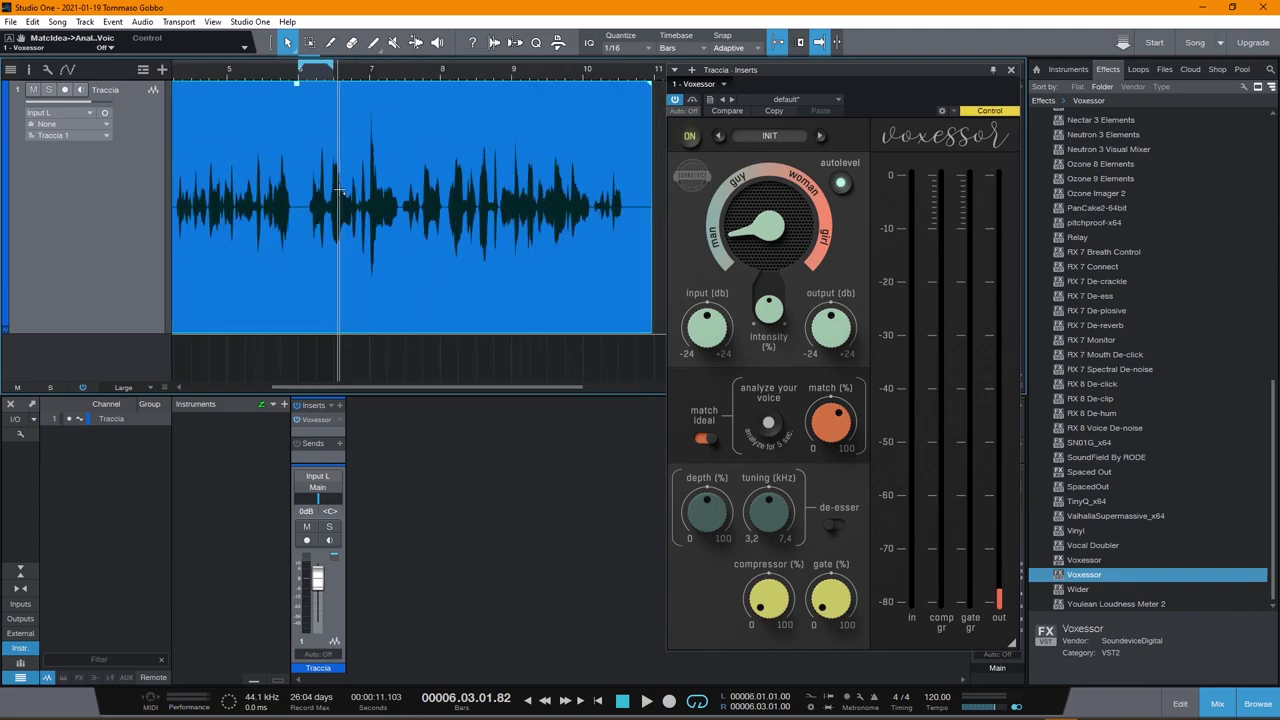
pyautogui.scroll(3, 340, 192)
pyautogui.click(200, 79)
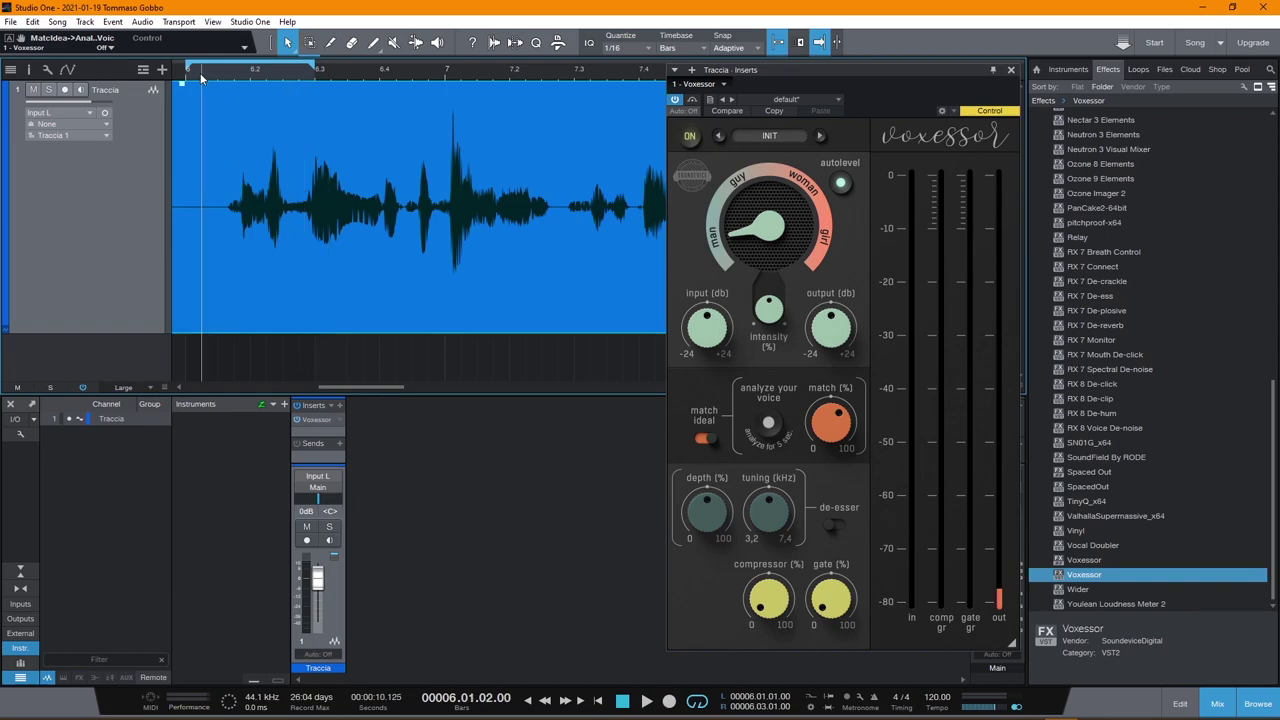
pyautogui.press('space')
pyautogui.press('p')
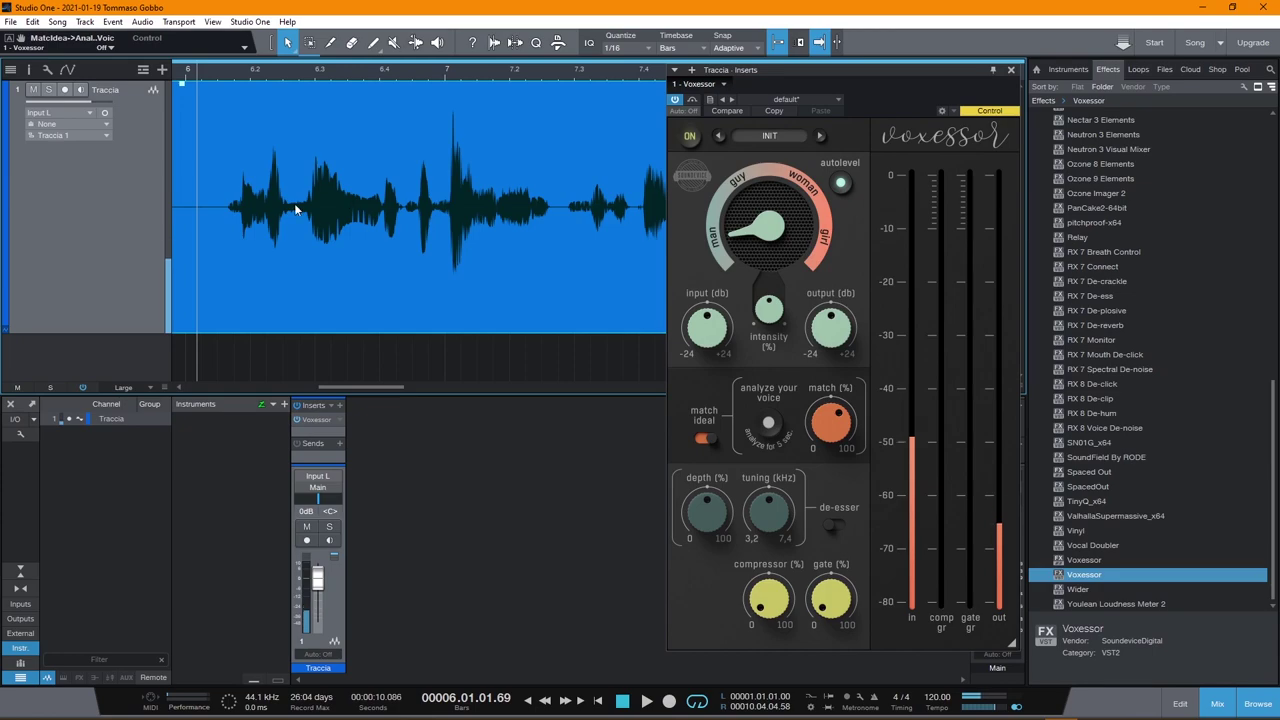
# - Loop from 6.3 to bar 7, play from 6.2, and reset the loop range to the whole clip
pyautogui.scroll(-4, 420, 122)
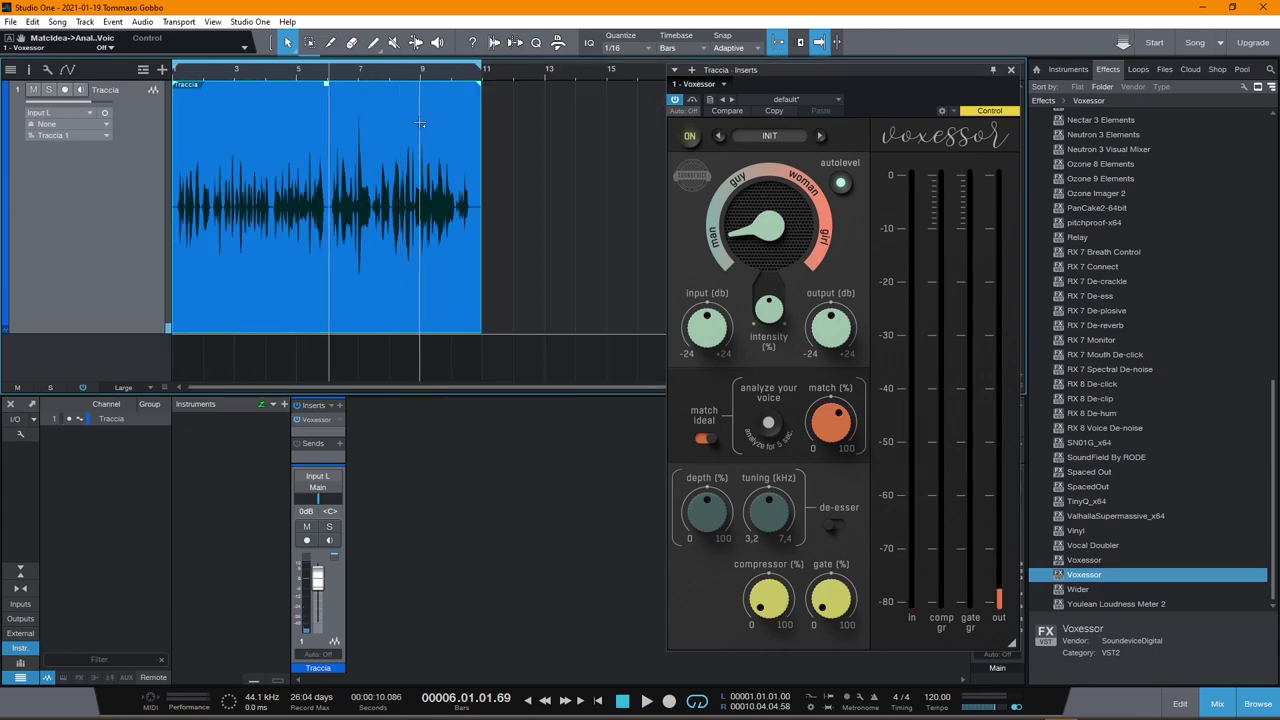
pyautogui.moveTo(174, 88); pyautogui.dragTo(337, 88)
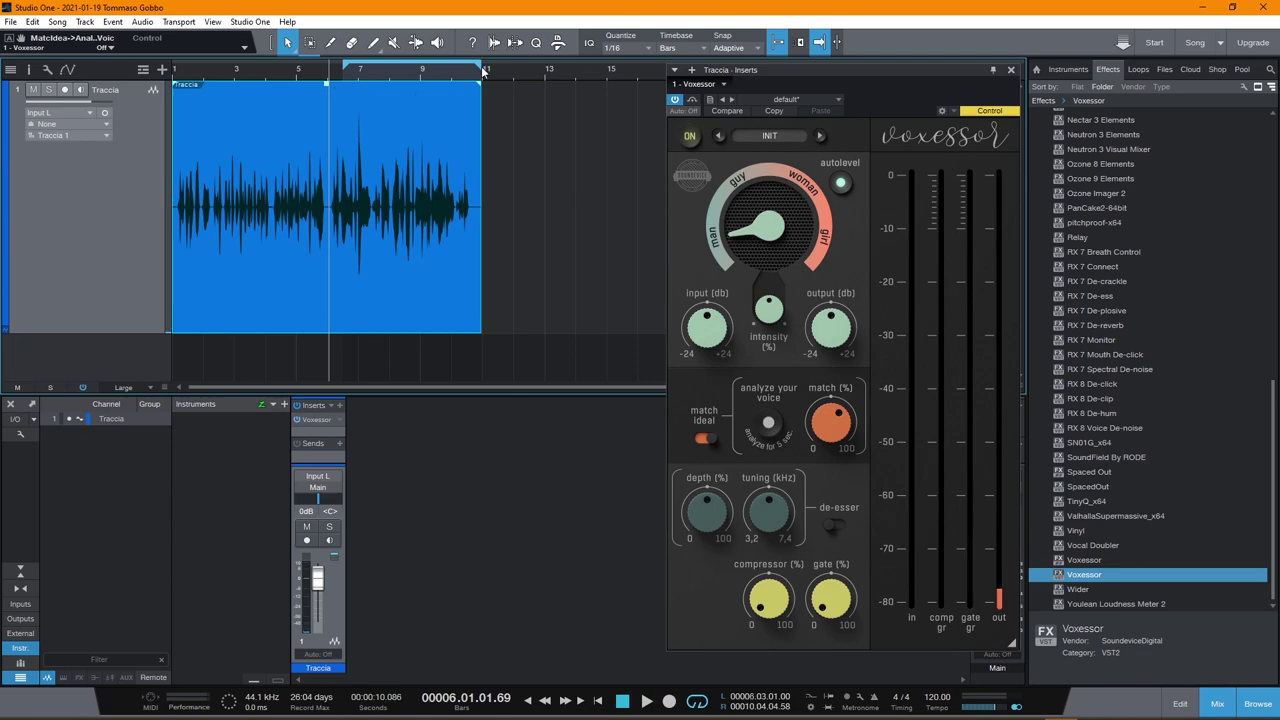
pyautogui.moveTo(482, 70); pyautogui.dragTo(362, 72)
pyautogui.scroll(3, 365, 130)
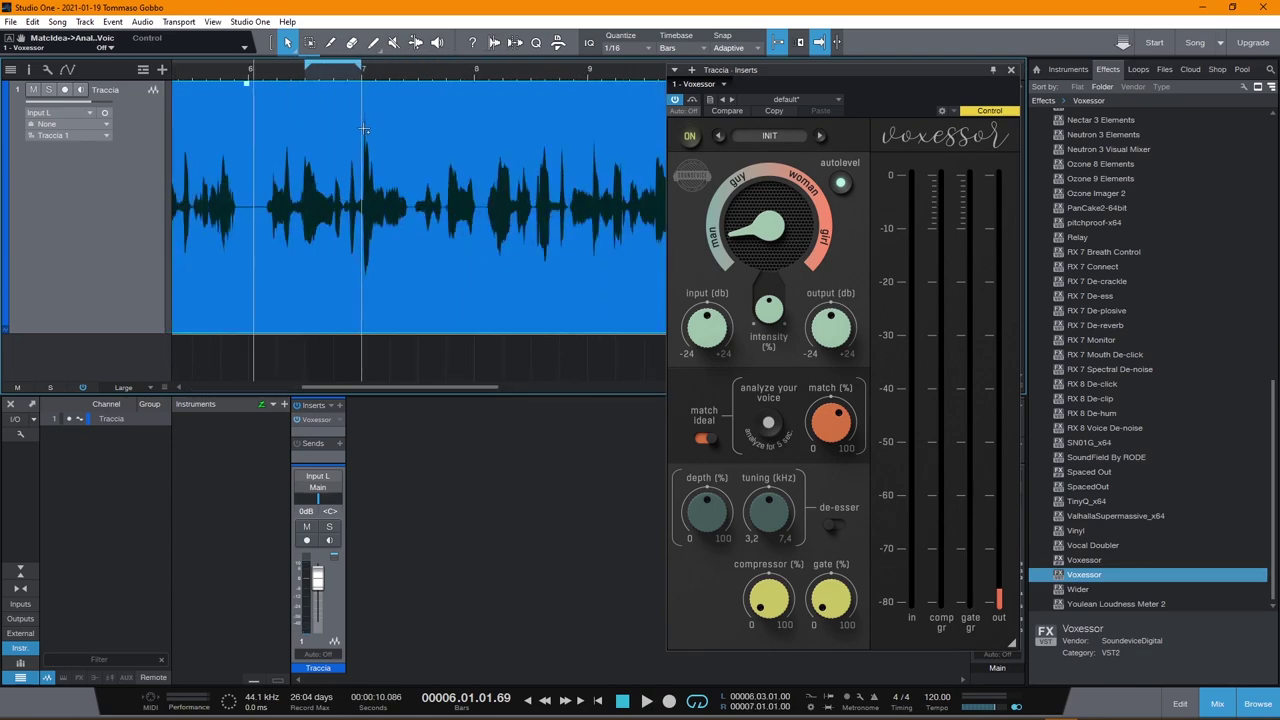
pyautogui.scroll(3, 330, 140)
pyautogui.scroll(-2, 308, 154)
pyautogui.click(224, 69)
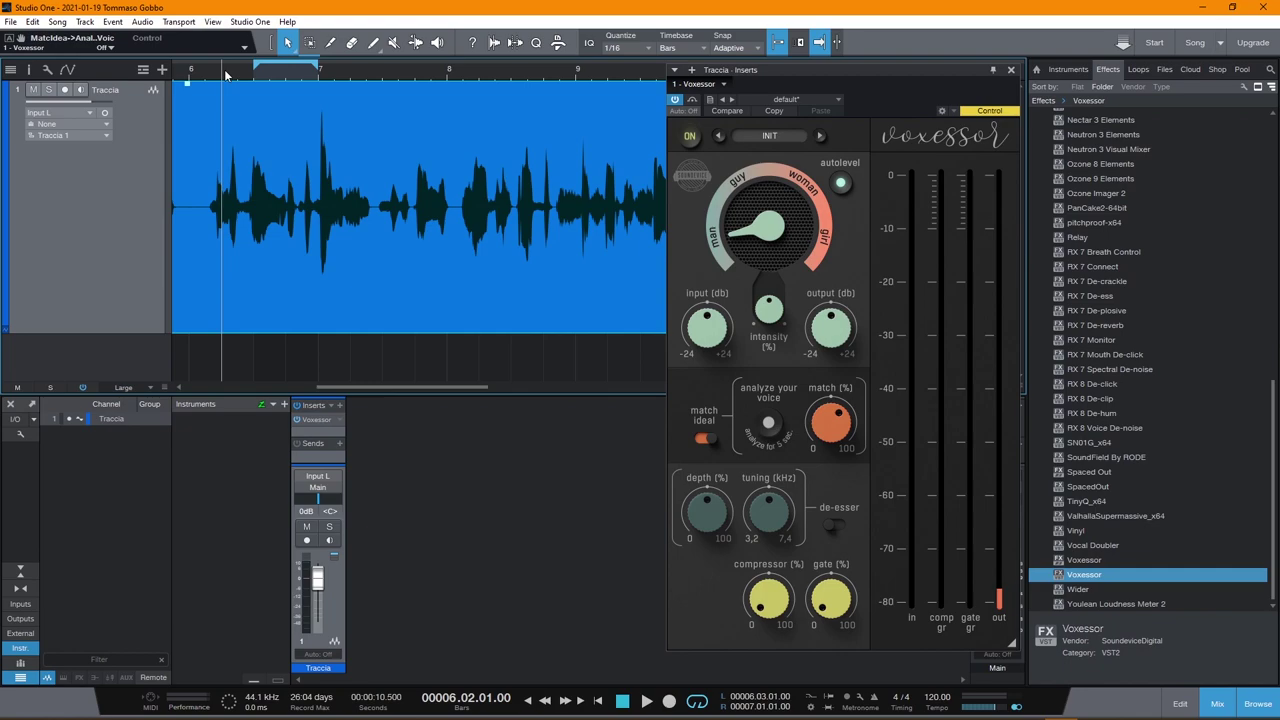
pyautogui.press('space')
pyautogui.press('p')
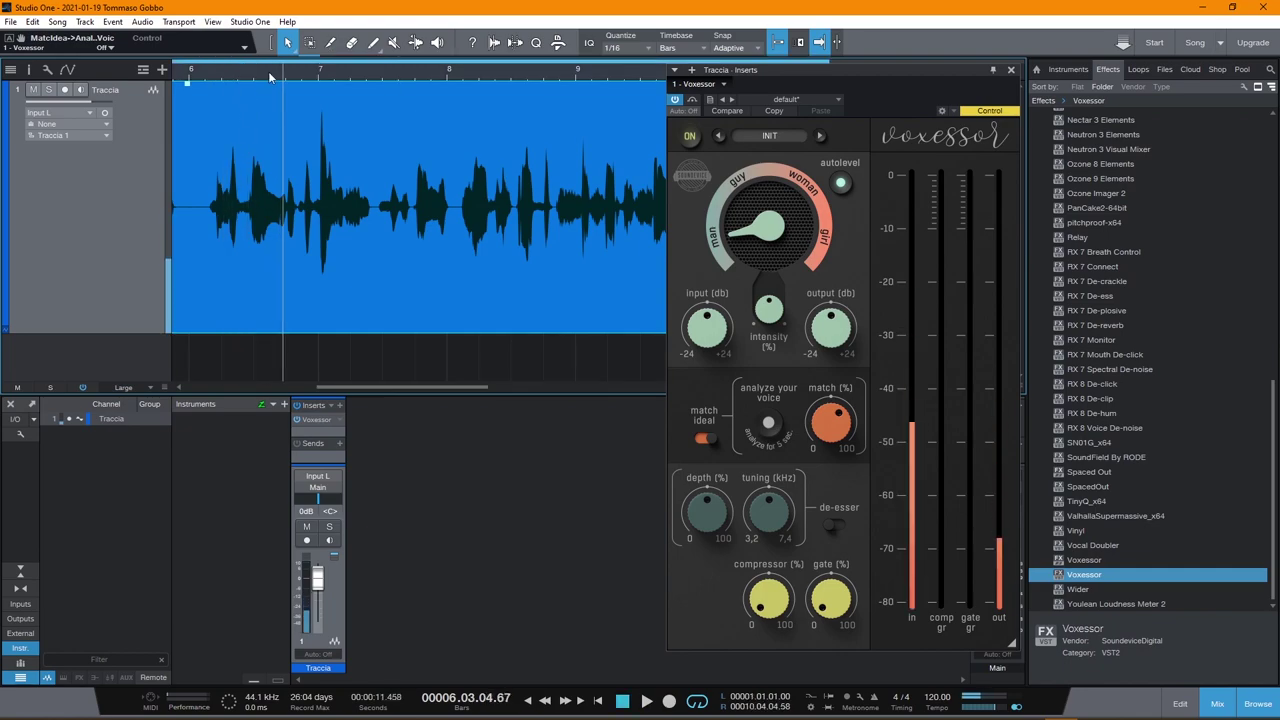
pyautogui.scroll(-4, 335, 155)
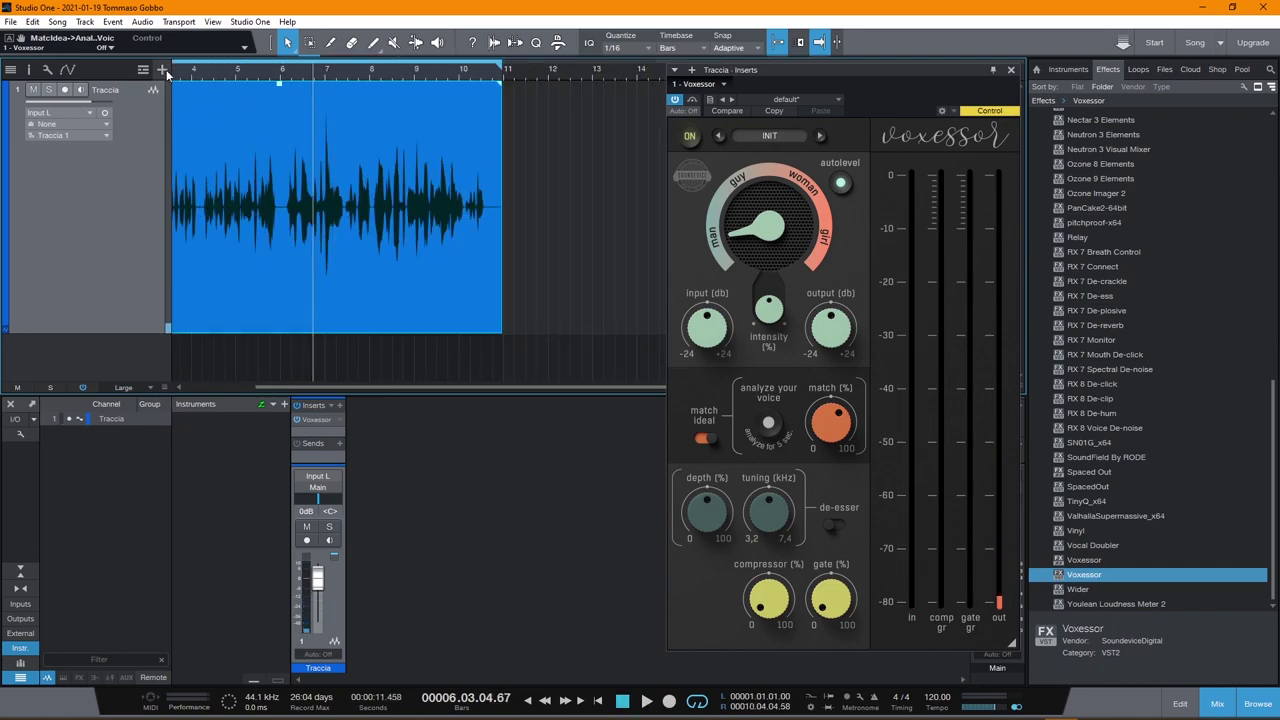
pyautogui.scroll(-2, 211, 84)
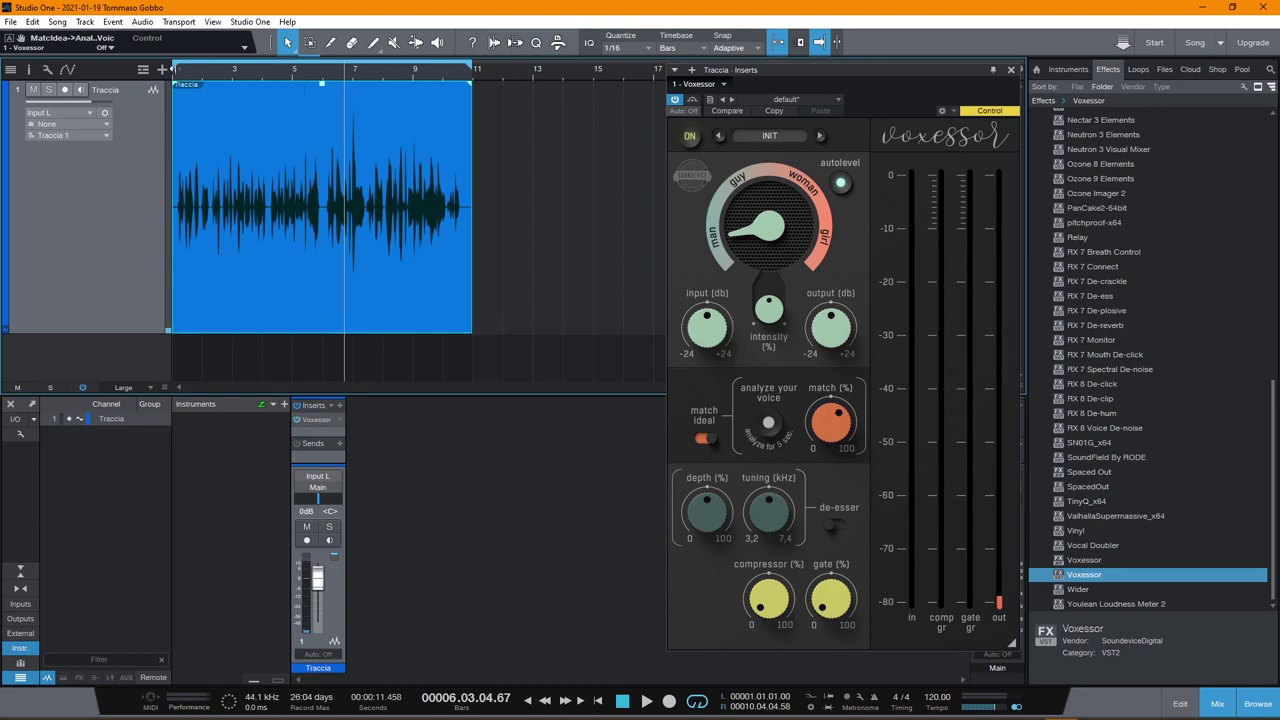
# - Loop the short vocal passage from about 6.2.4 to 6.3.2, play it, and reset the loop range to the whole clip
pyautogui.moveTo(174, 68); pyautogui.dragTo(333, 113)
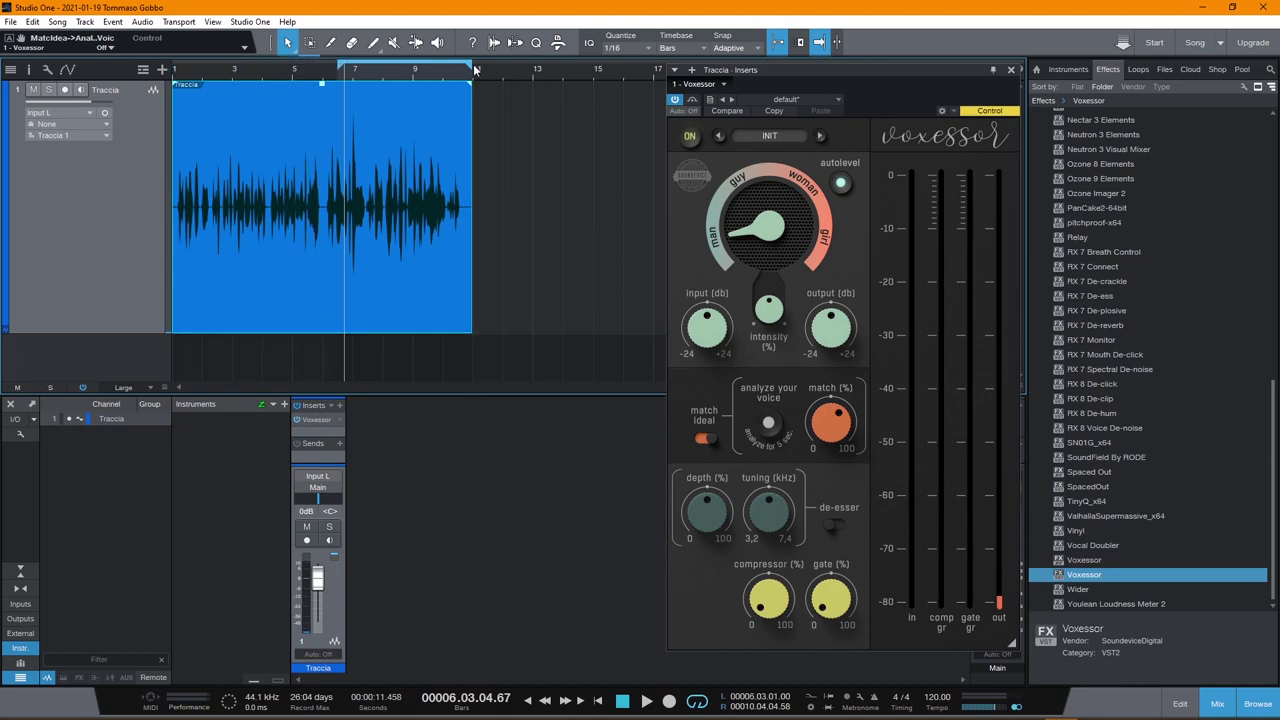
pyautogui.moveTo(474, 68)
pyautogui.mouseDown()
pyautogui.moveTo(352, 67)
pyautogui.moveTo(350, 86)
pyautogui.mouseUp()
pyautogui.press('e')
pyautogui.press('e')
pyautogui.press('e')
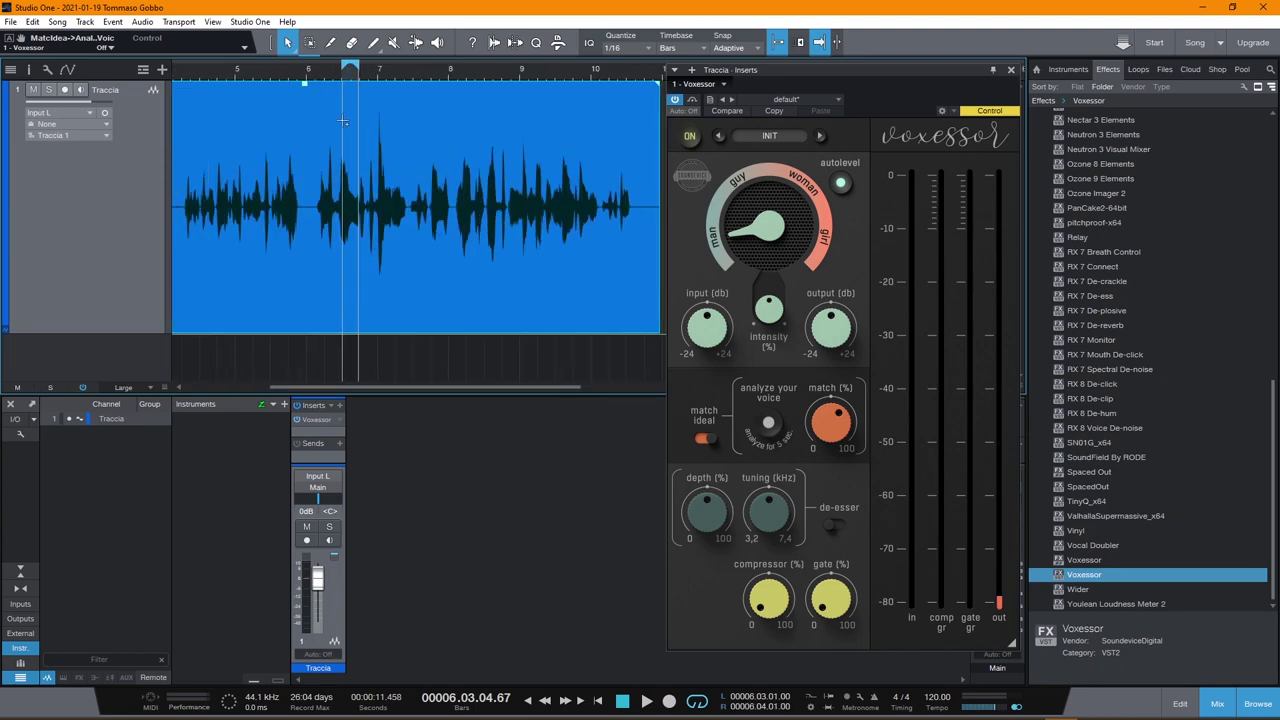
pyautogui.moveTo(328, 68); pyautogui.dragTo(286, 68)
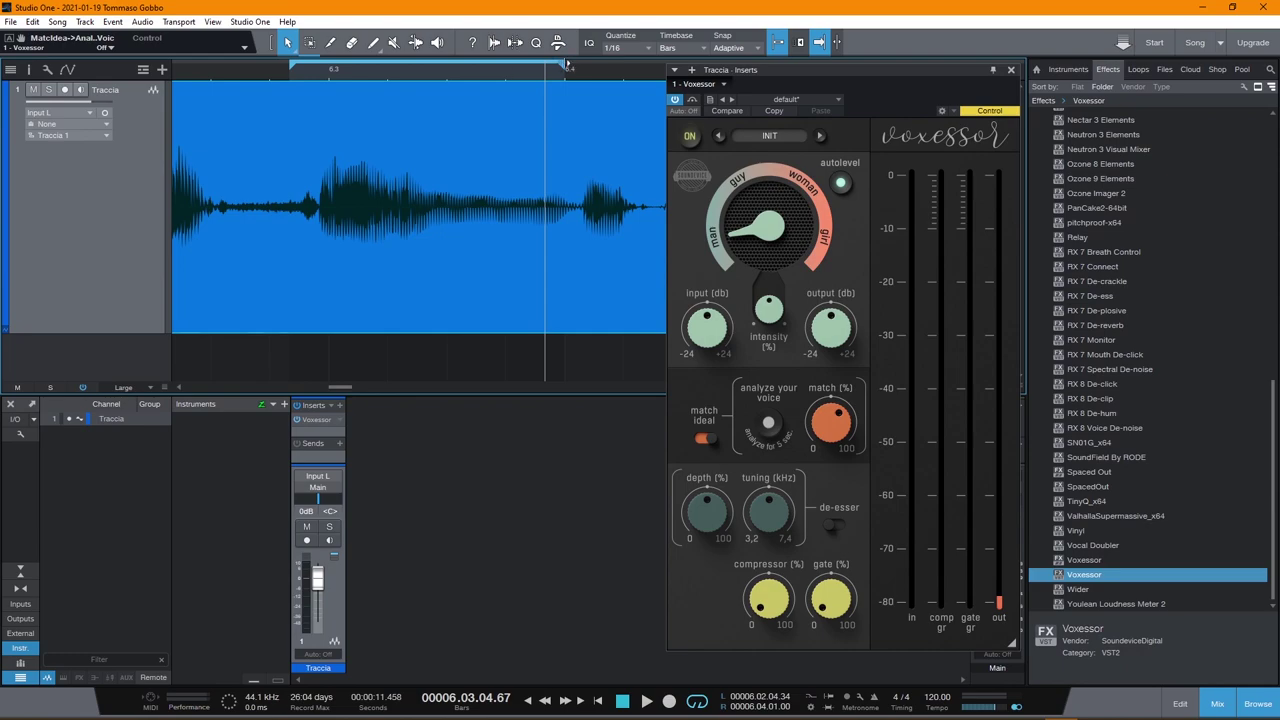
pyautogui.moveTo(567, 65); pyautogui.dragTo(394, 91)
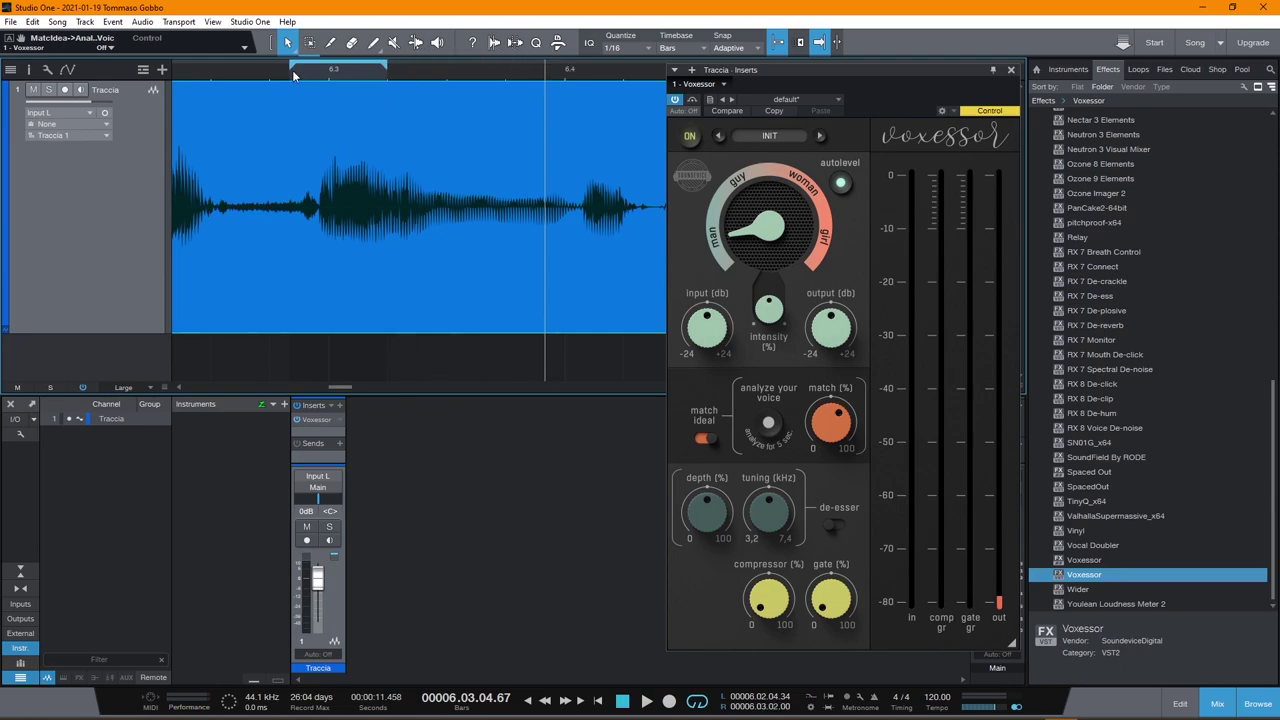
pyautogui.press('space')
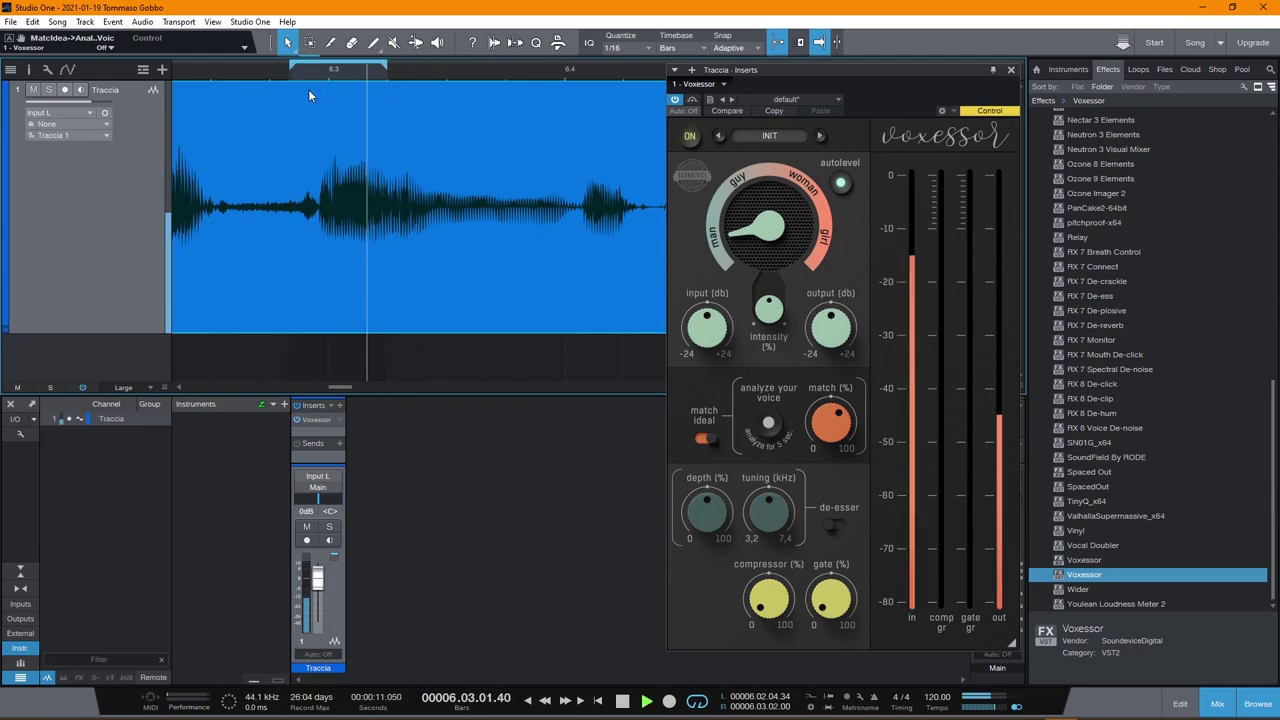
pyautogui.click(300, 68)
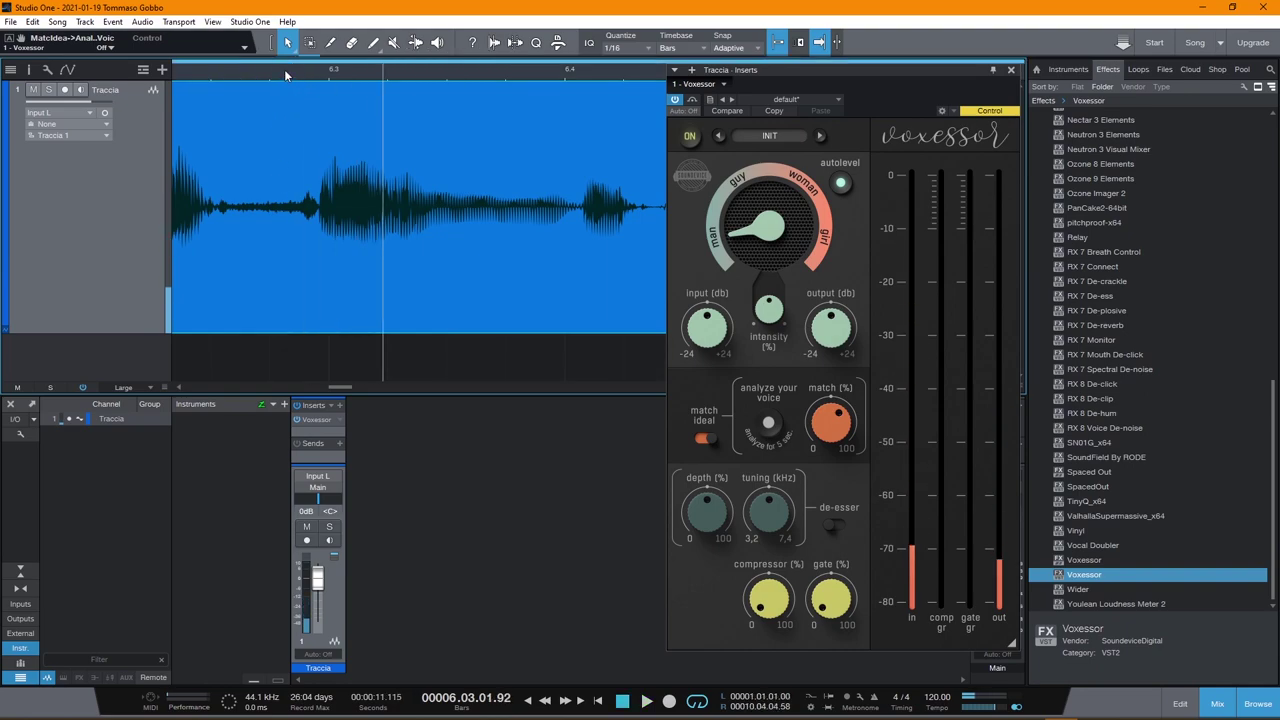
pyautogui.click(284, 69)
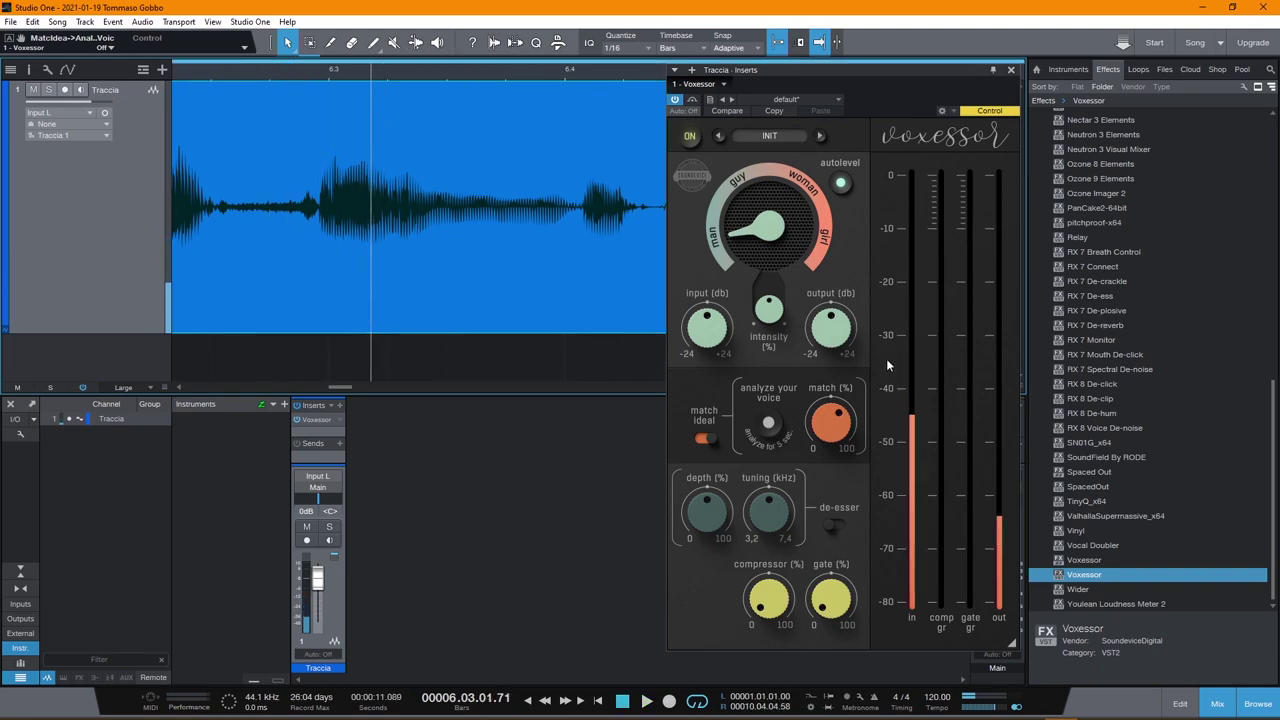
# - Enable the Voxessor de-esser and audition the vocal passage starting between 6.2 and 6.3 several times
pyautogui.click(830, 527)
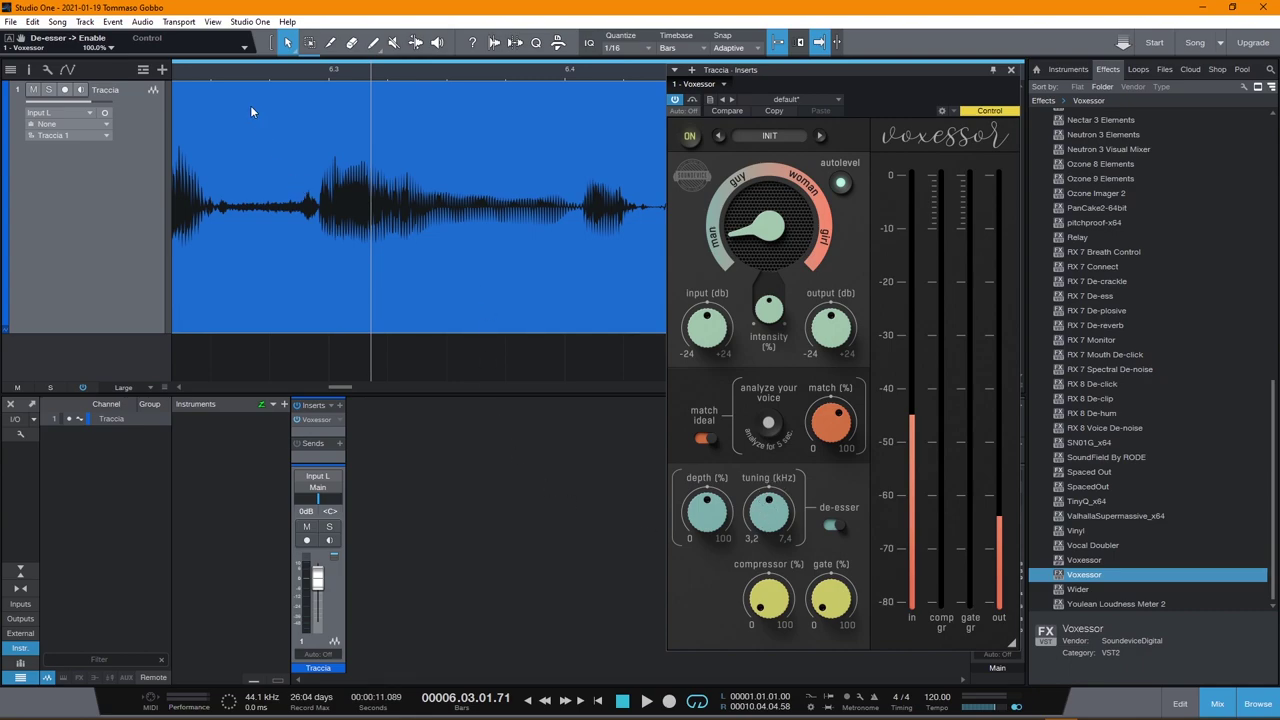
pyautogui.click(219, 66)
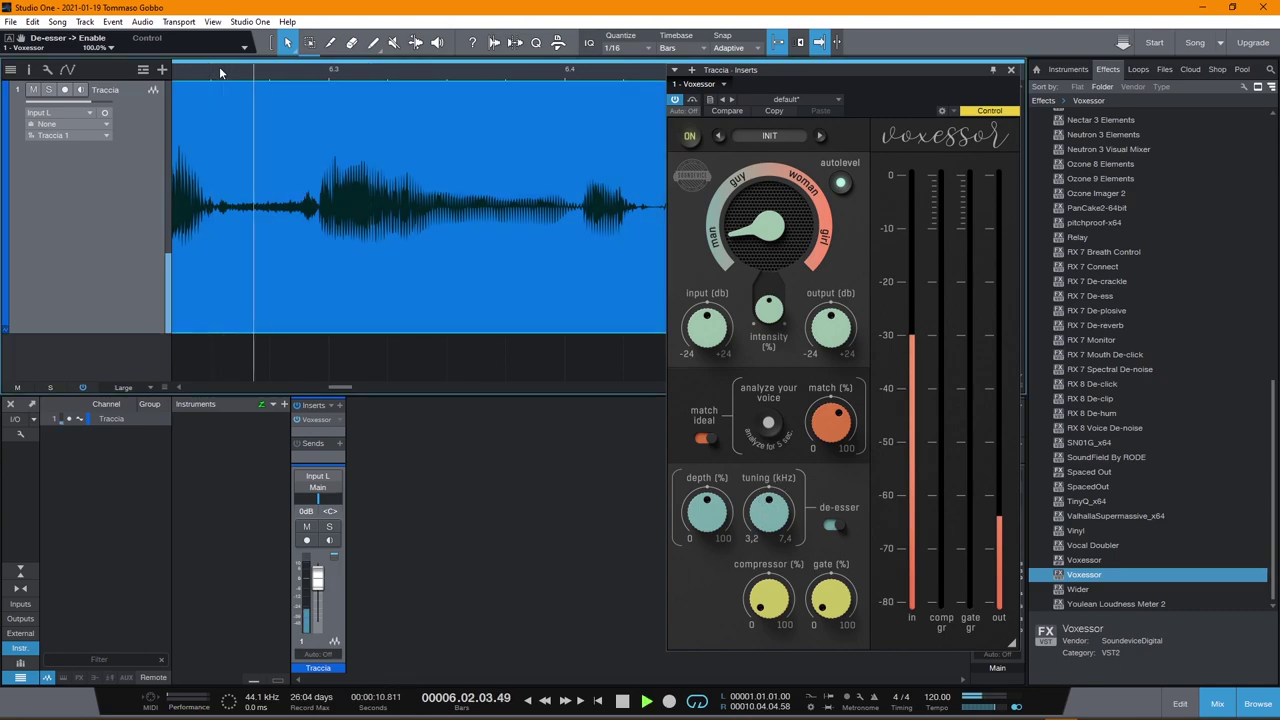
pyautogui.click(218, 72)
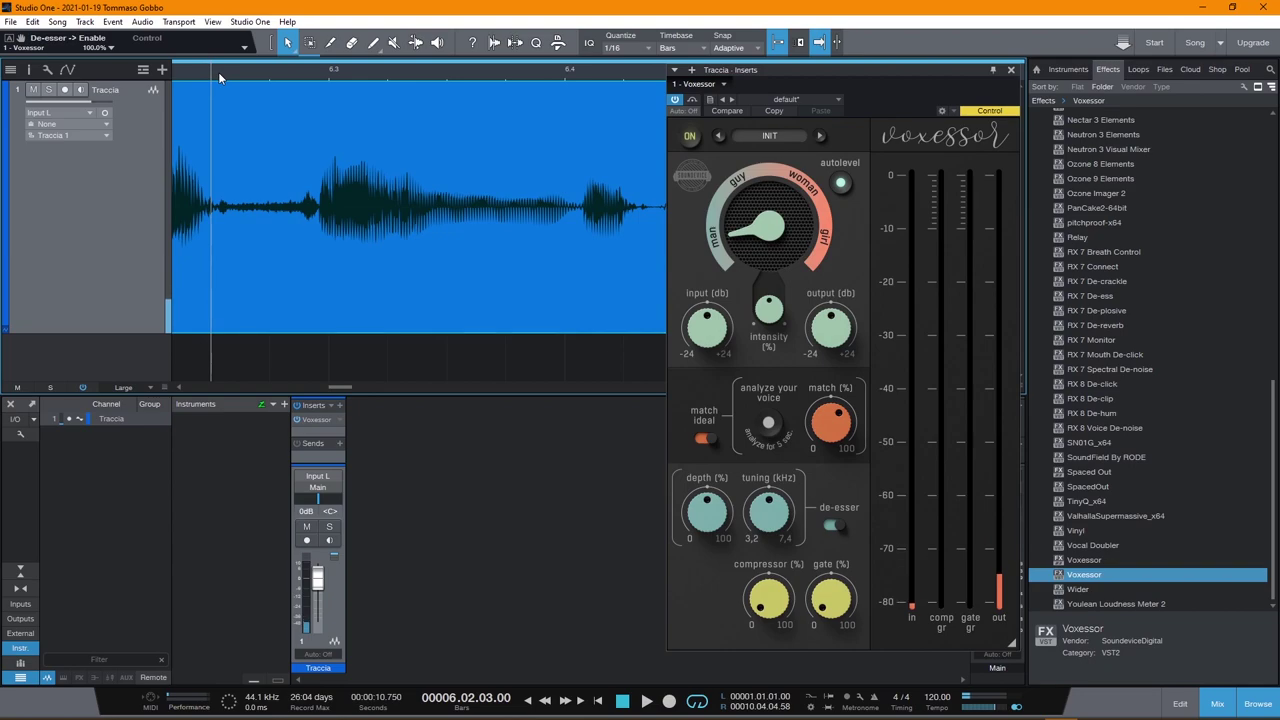
pyautogui.click(224, 77)
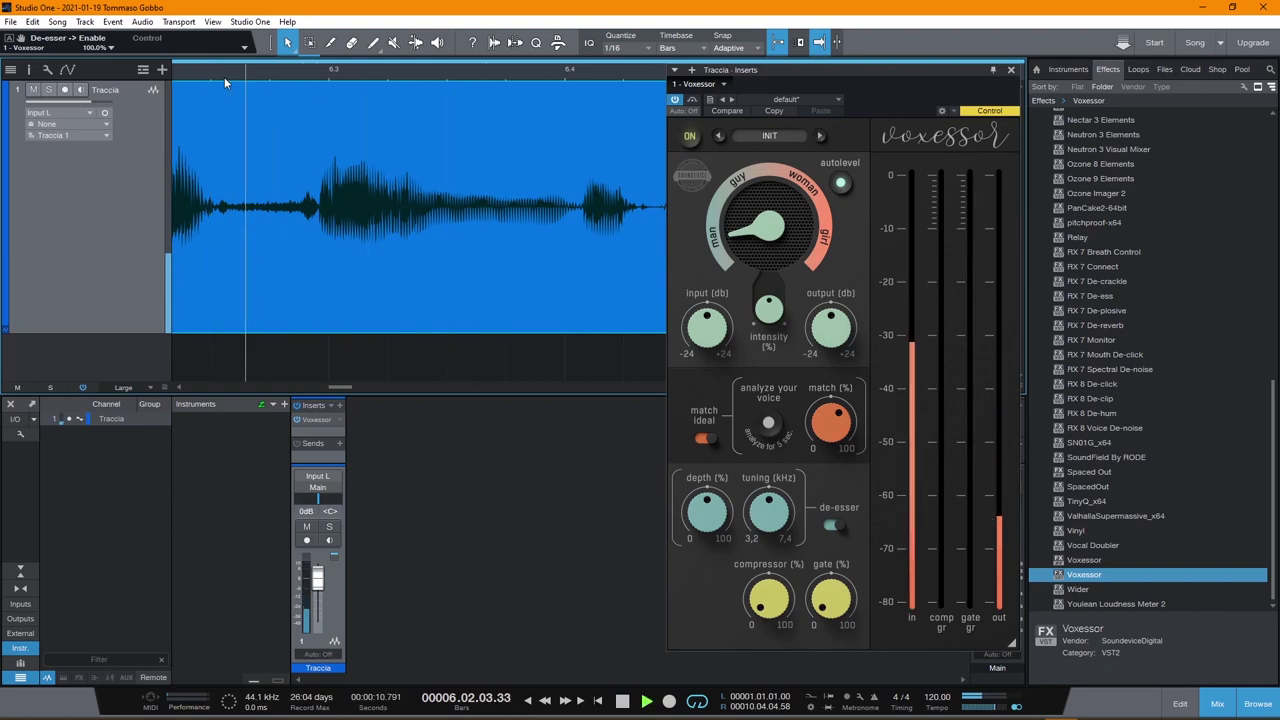
pyautogui.click(224, 77)
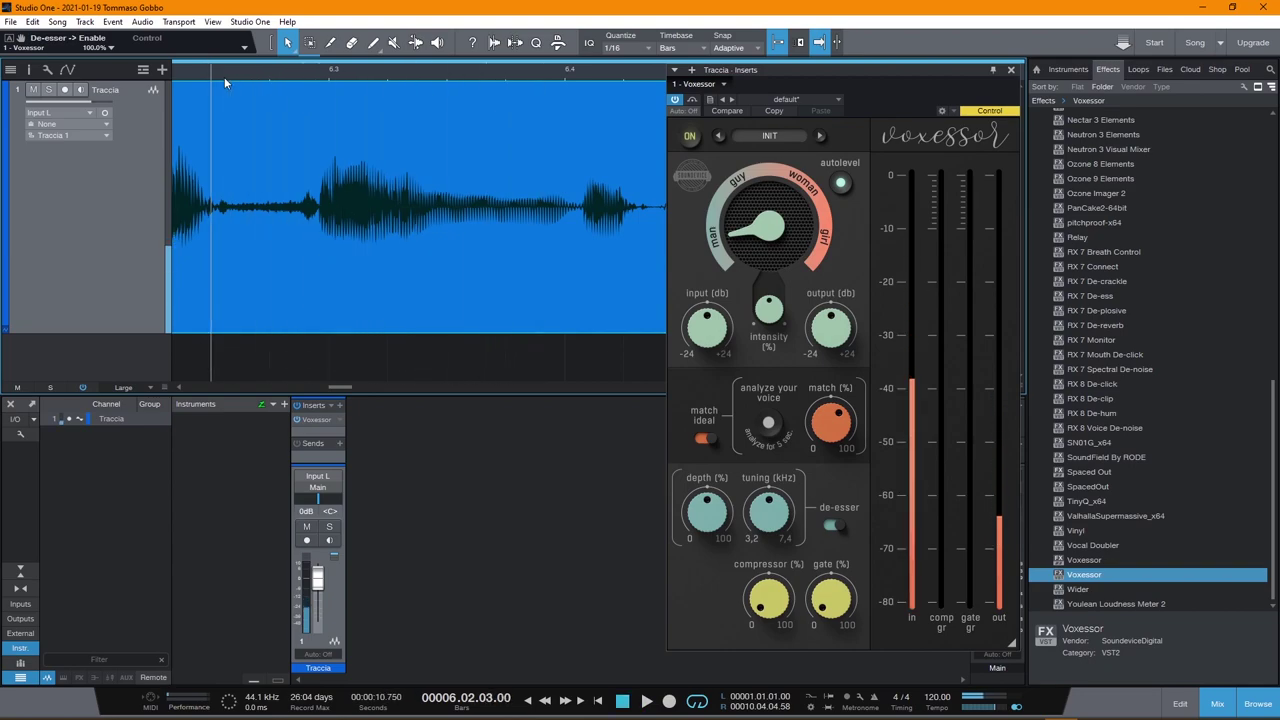
# - Switch Voxessor off, play the passage around 6.3 for comparison, and switch the plugin back on
pyautogui.click(689, 136)
pyautogui.press('space')
pyautogui.press('space')
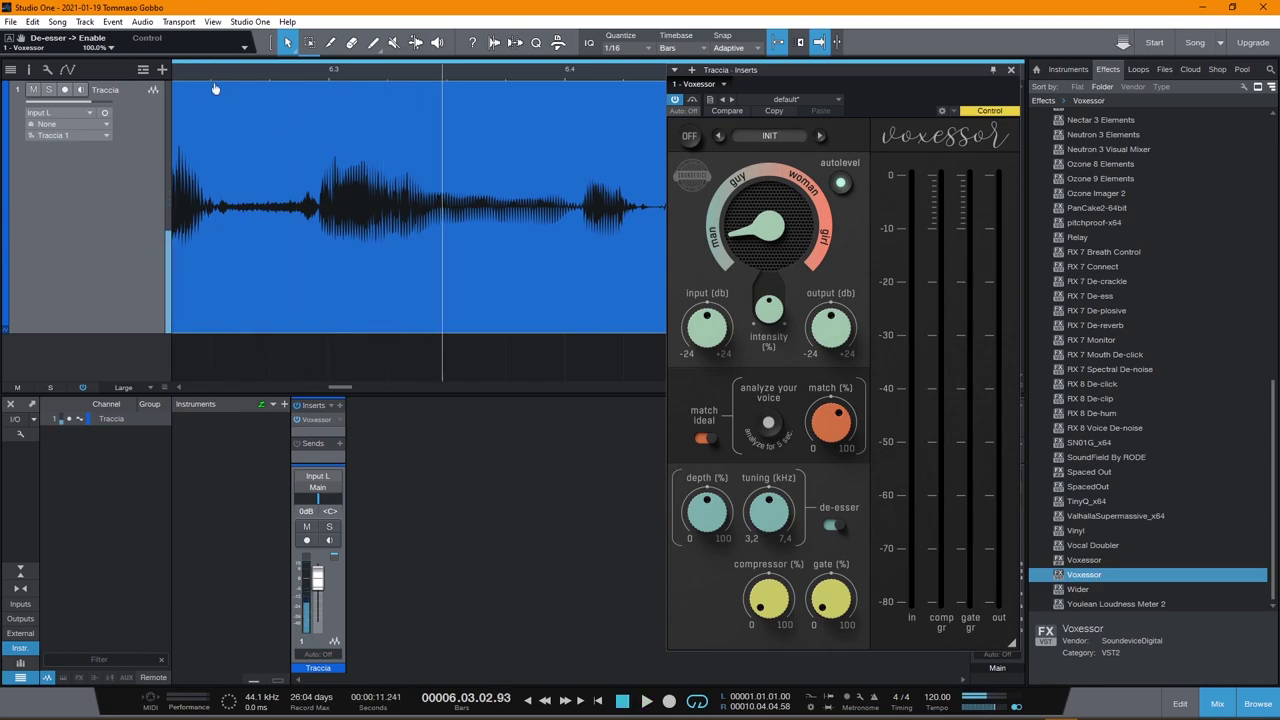
pyautogui.press('space')
pyautogui.press('space')
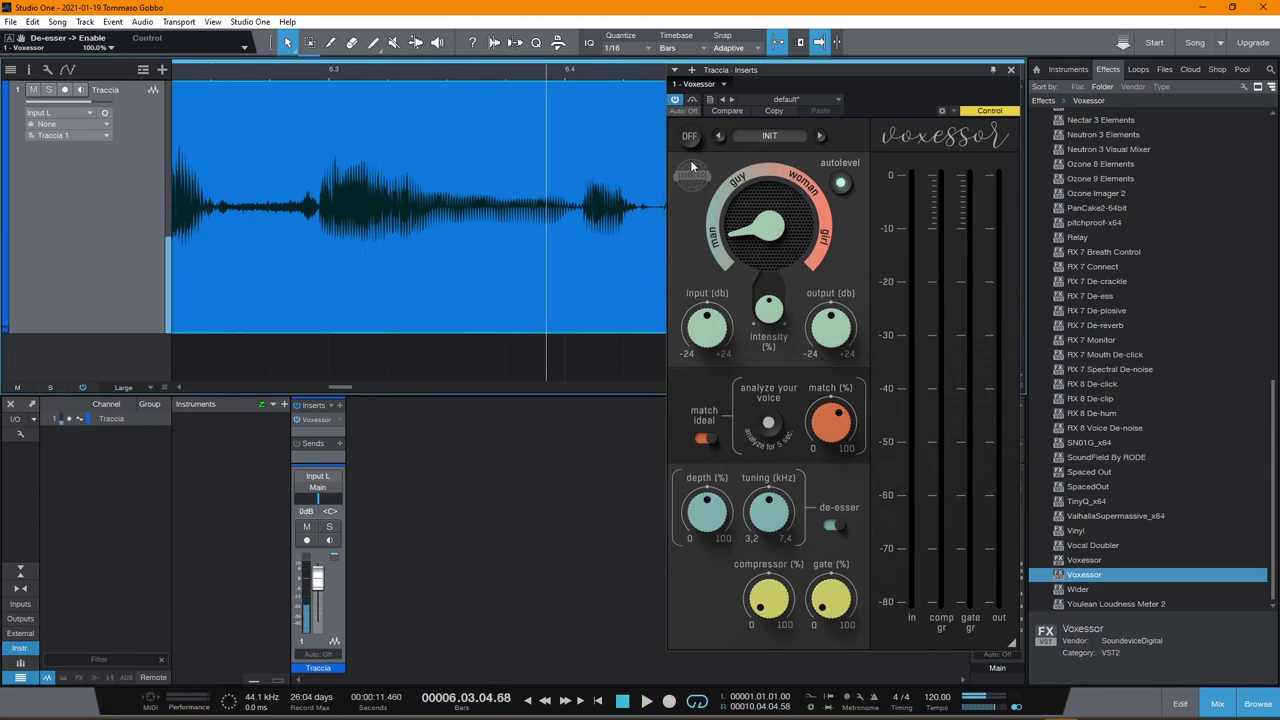
pyautogui.press('space')
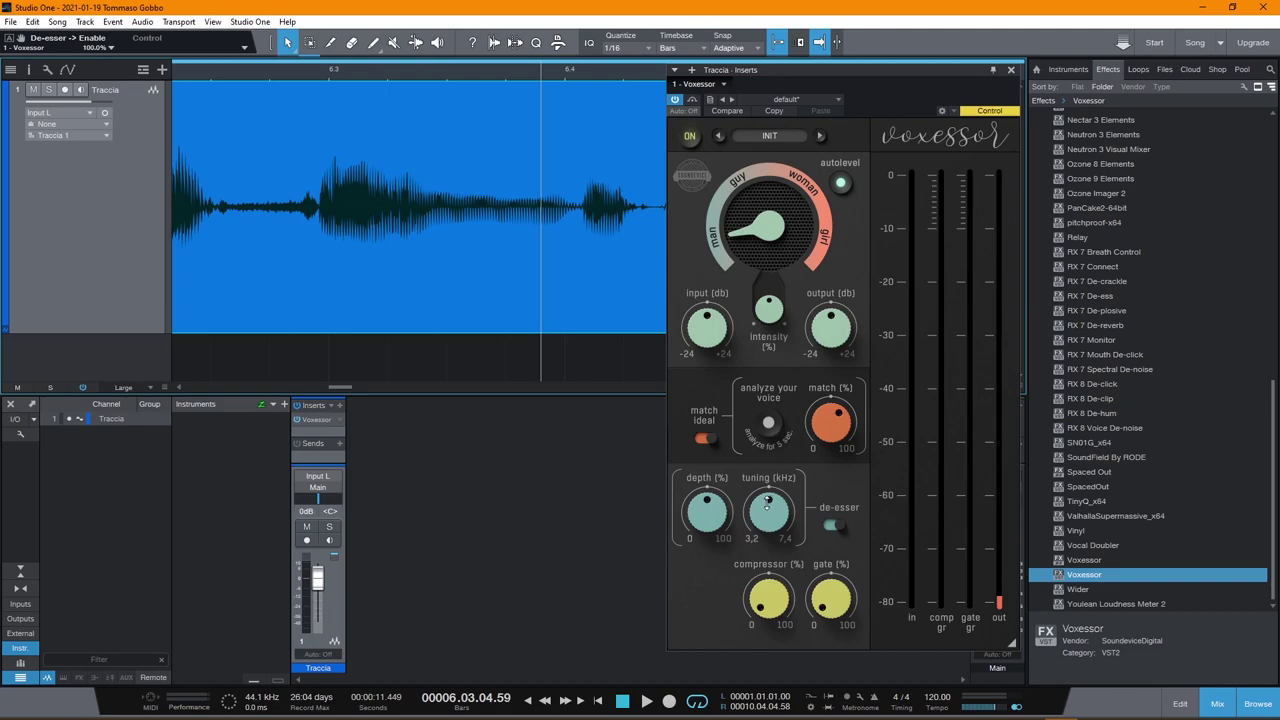
# - Raise the gate to 94% and the compressor to 100%, and play the vocal clip to check their gain reduction
pyautogui.moveTo(767, 502); pyautogui.dragTo(779, 510)
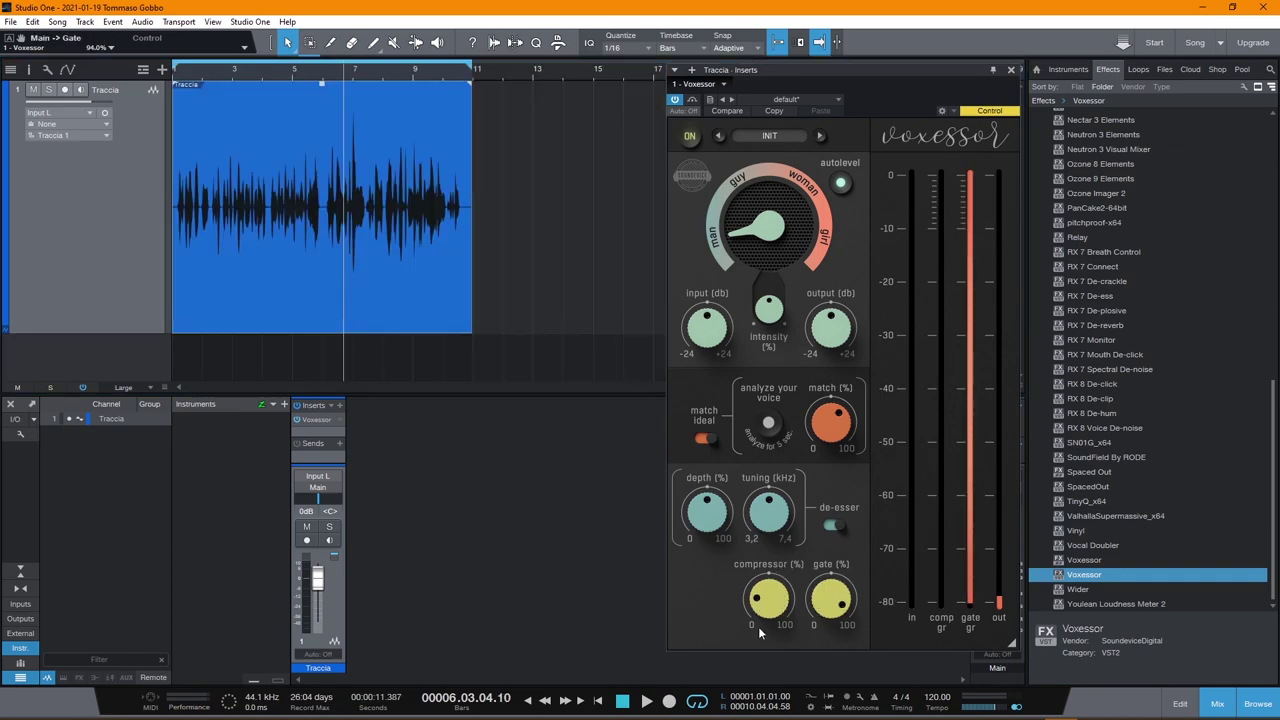
pyautogui.click(175, 73)
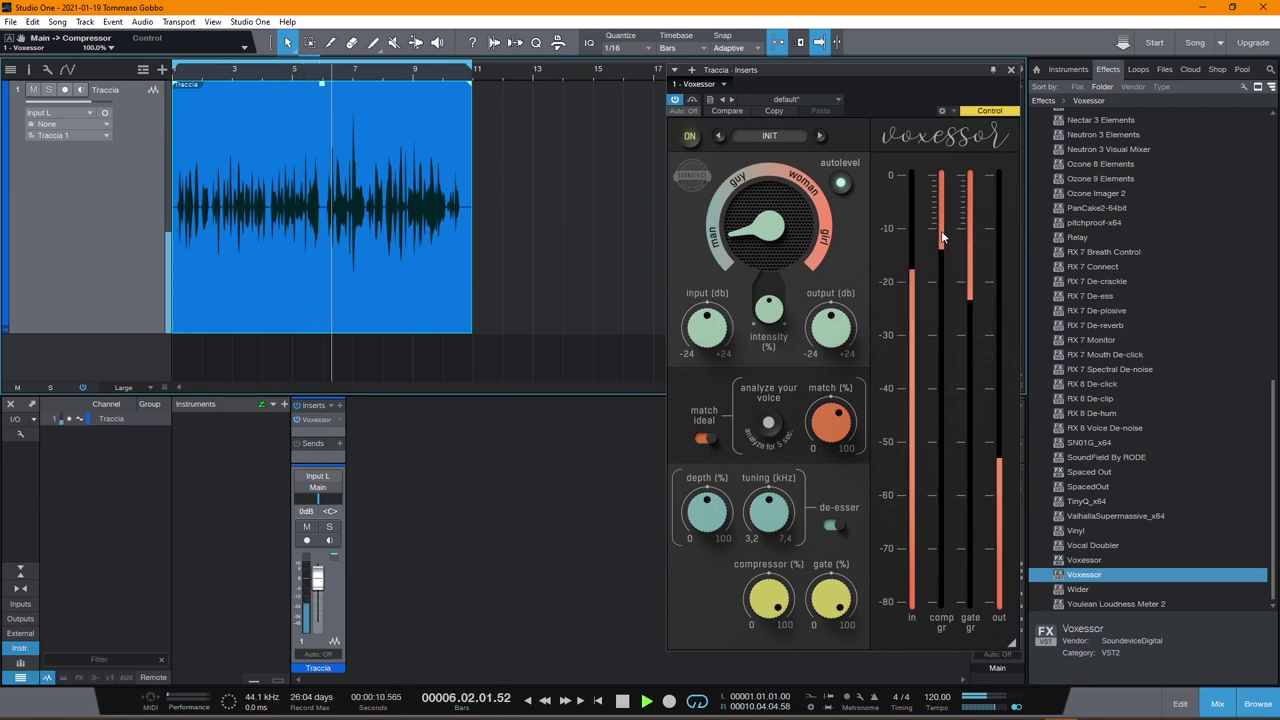
pyautogui.press('space')
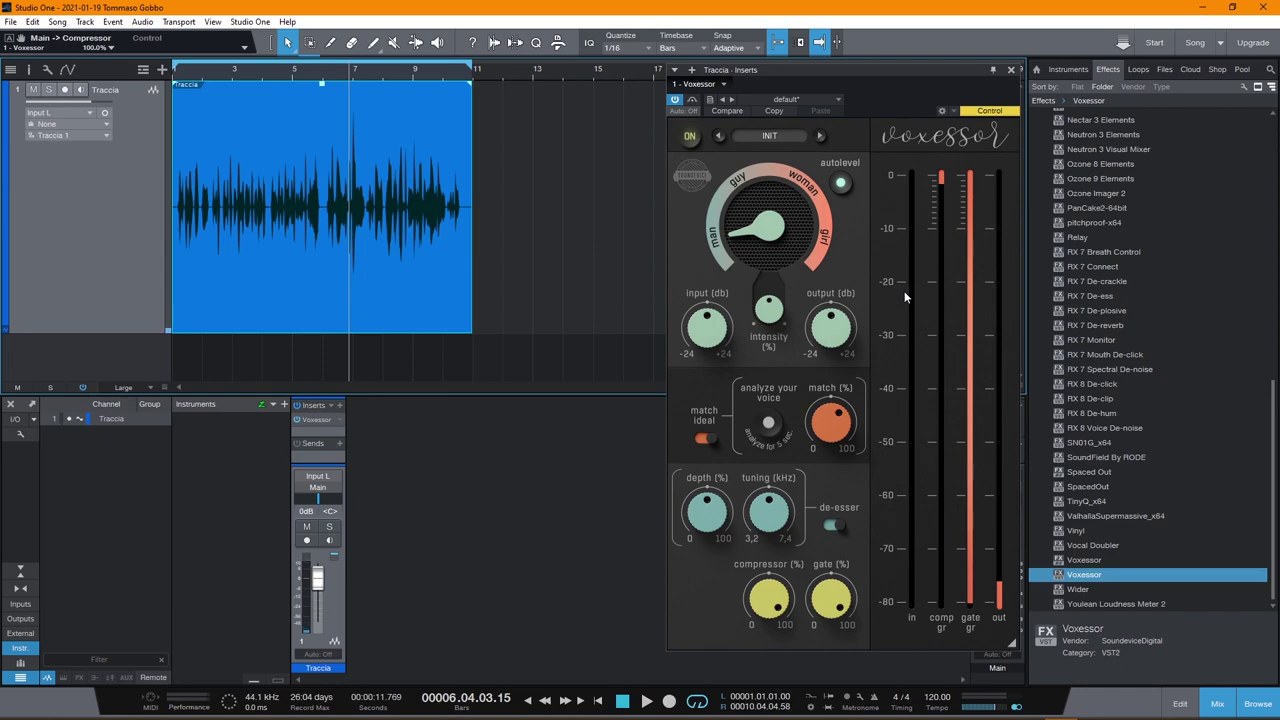
# - Lower the compressor to a small amount, set the gate to 51.6%, and play the vocal clip from its start
pyautogui.moveTo(767, 603); pyautogui.dragTo(767, 612)
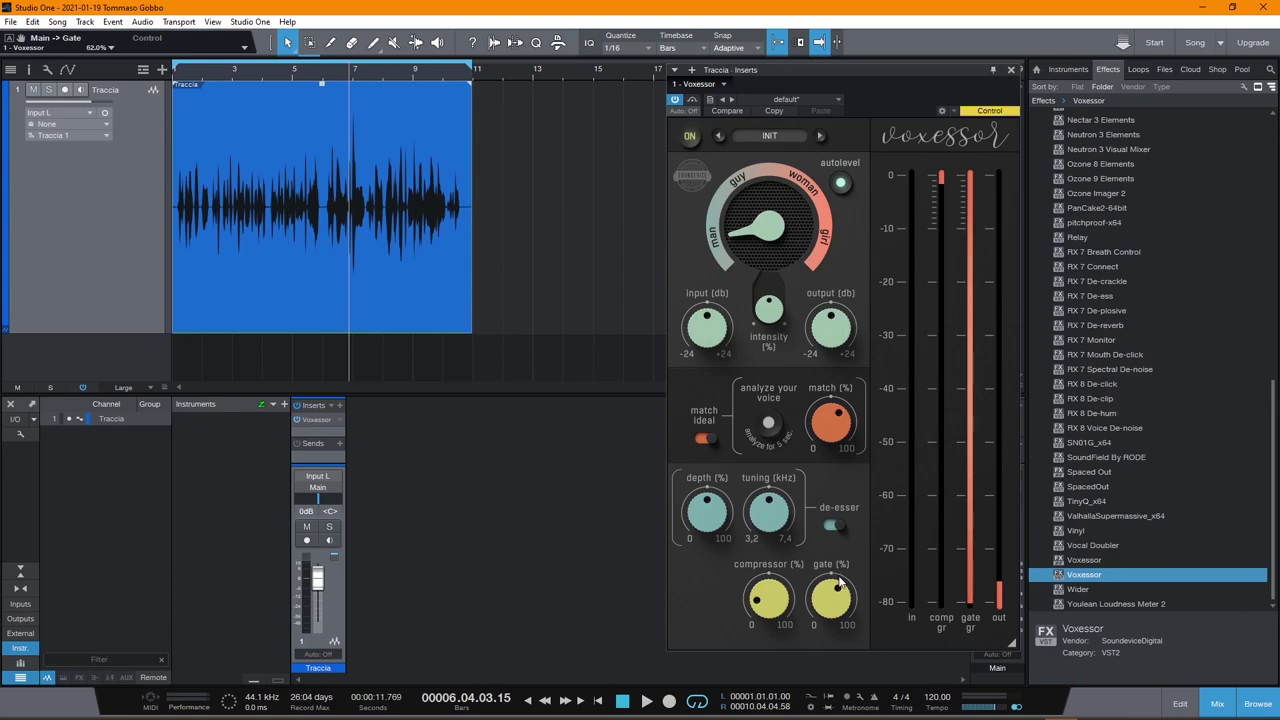
pyautogui.moveTo(838, 590); pyautogui.dragTo(838, 593)
pyautogui.click(177, 74)
pyautogui.press('space')
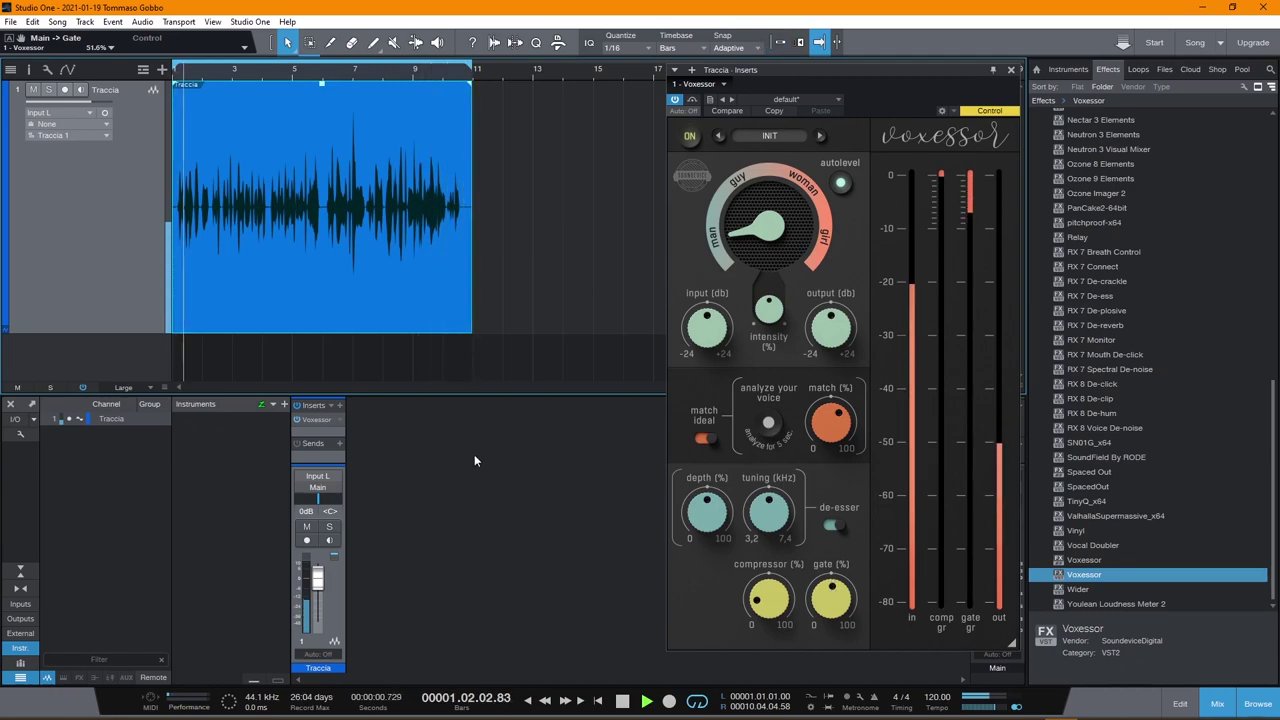
pyautogui.press('space')
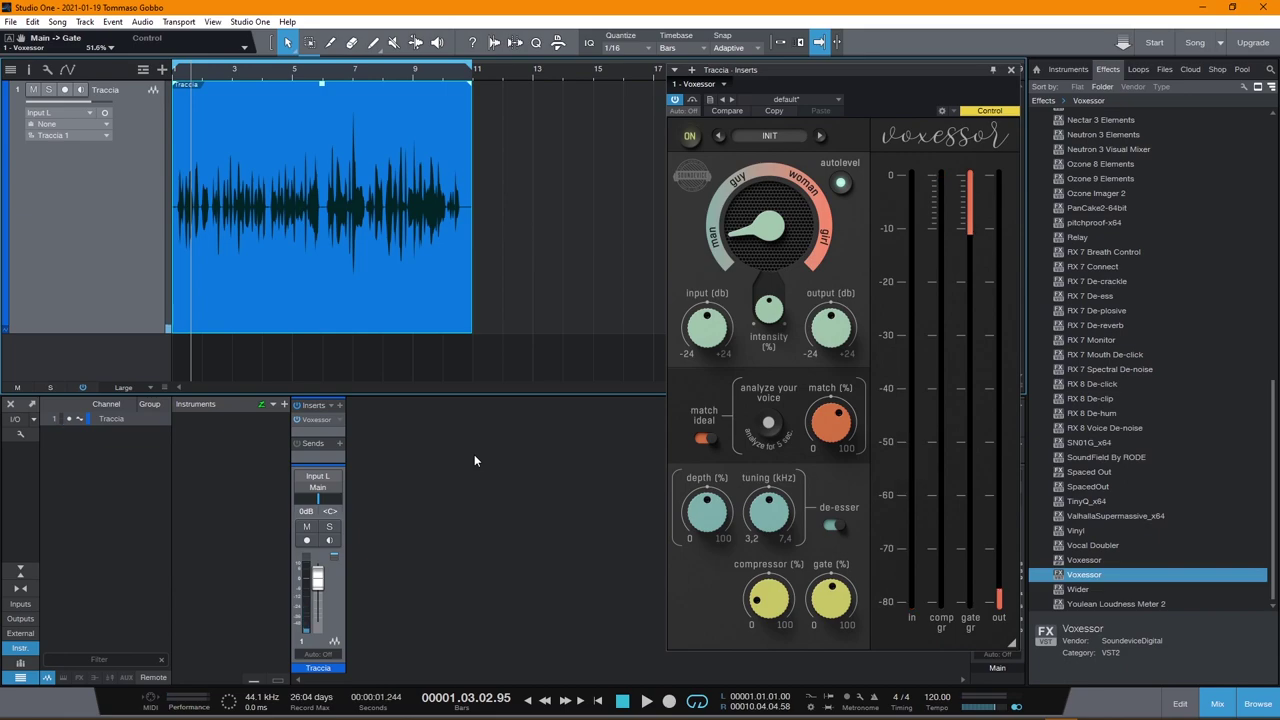